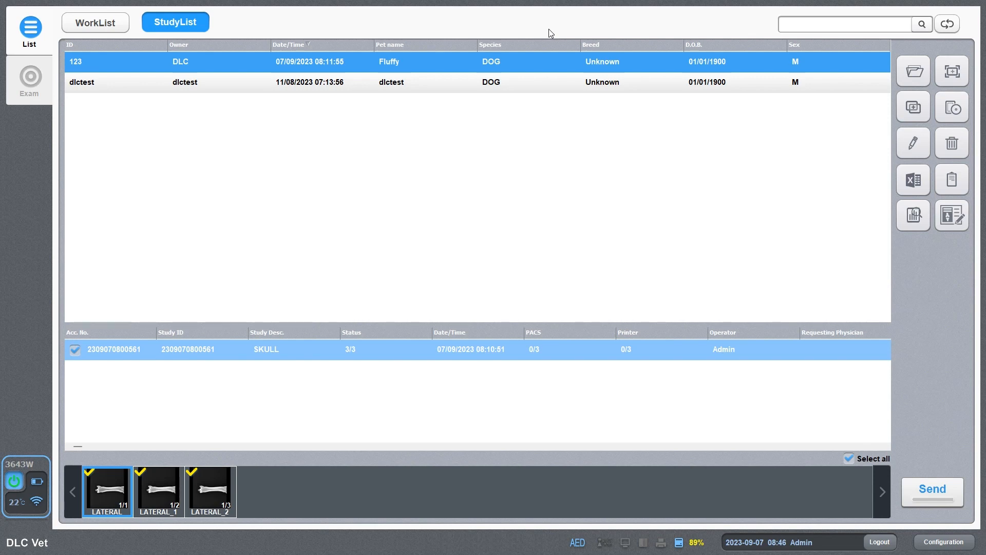
# Start a new worklist exam for Fluffy, entering 12 and 3, then cancel it unsaved.
pyautogui.click(361, 349)
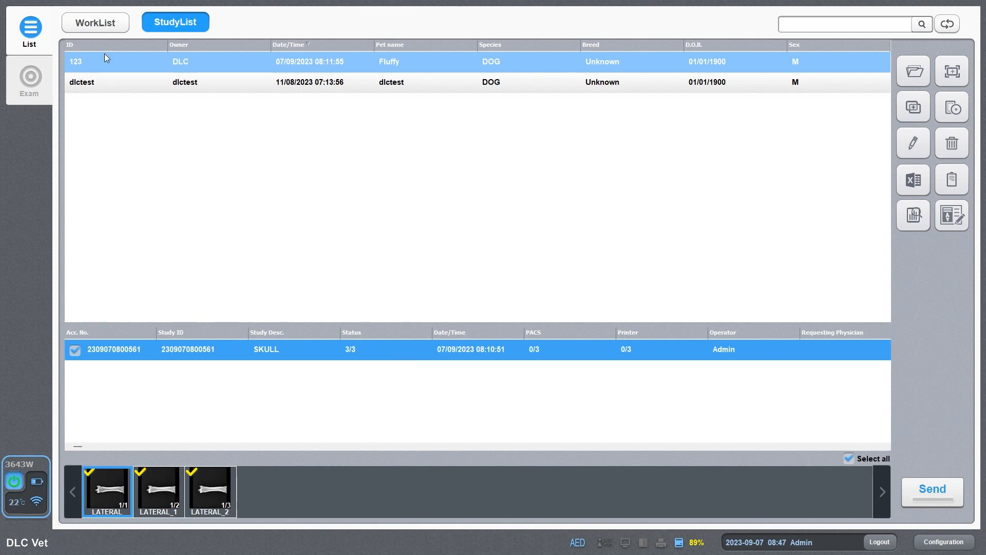
pyautogui.click(93, 63)
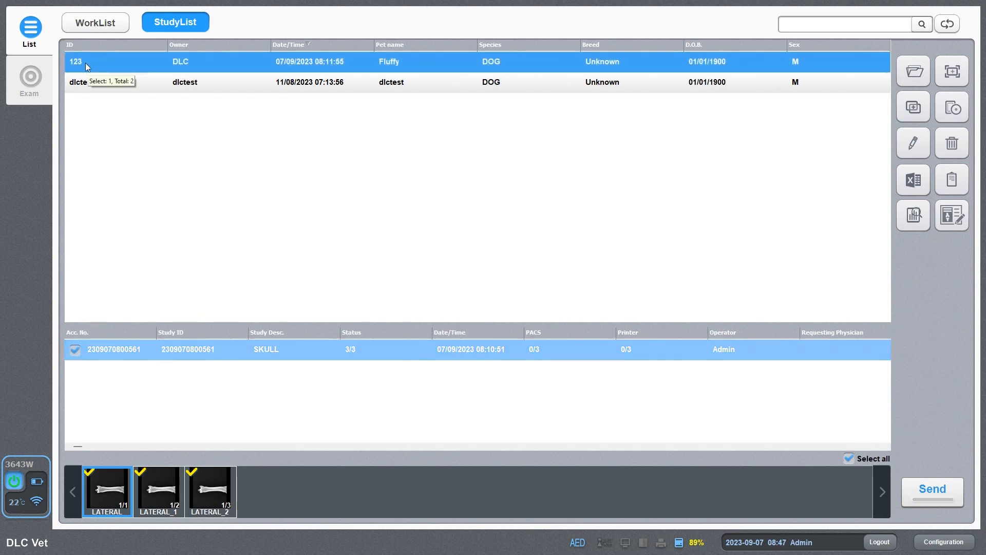
pyautogui.click(101, 25)
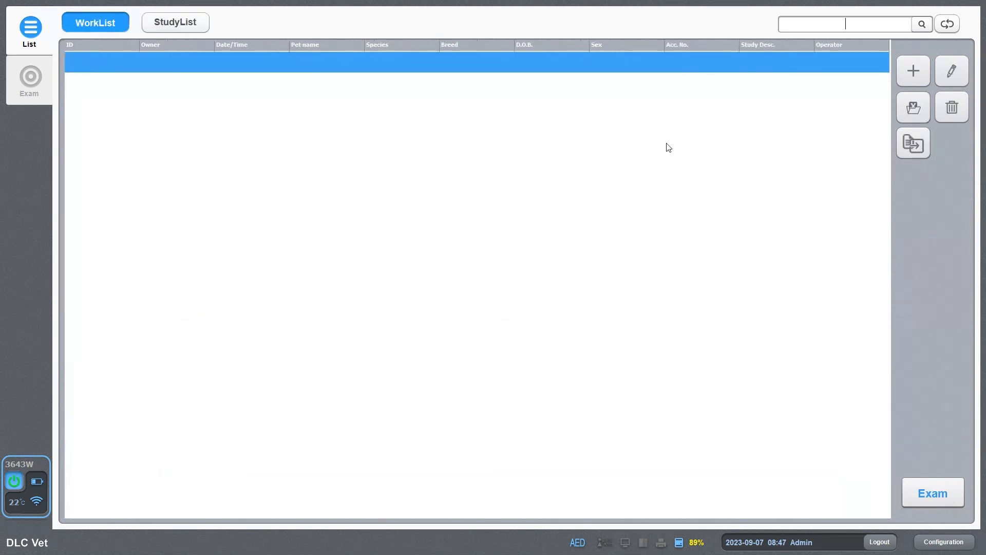
pyautogui.click(903, 74)
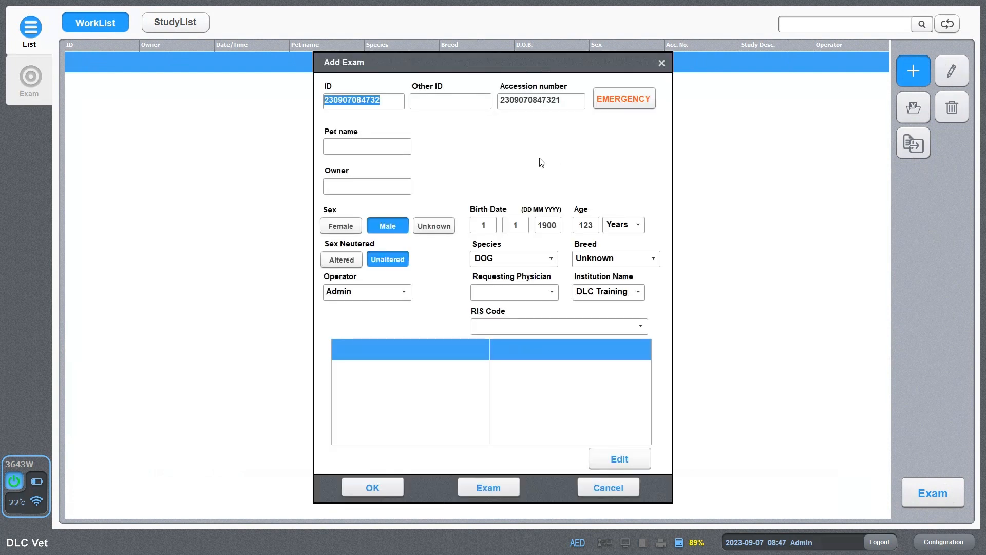
pyautogui.write('12')
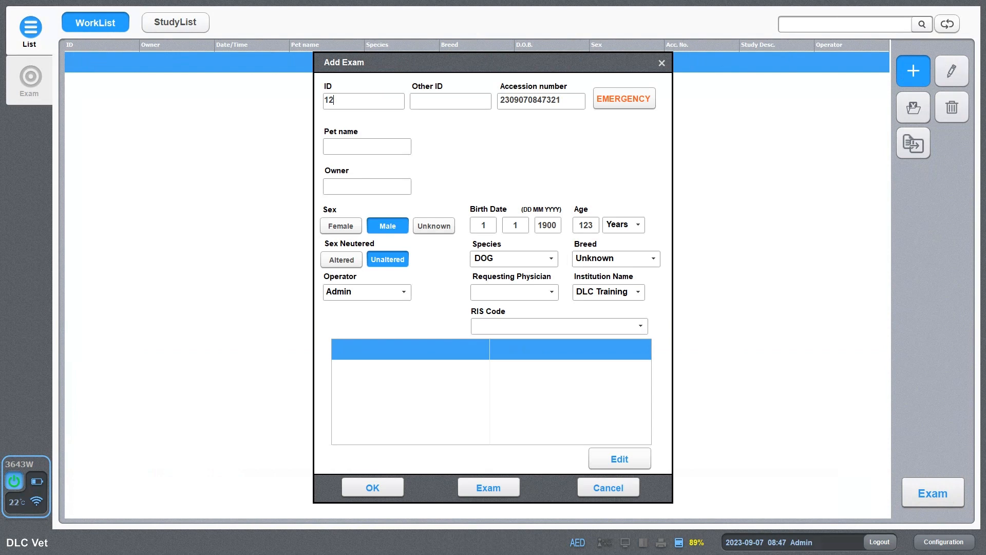
pyautogui.write('3')
pyautogui.click(610, 488)
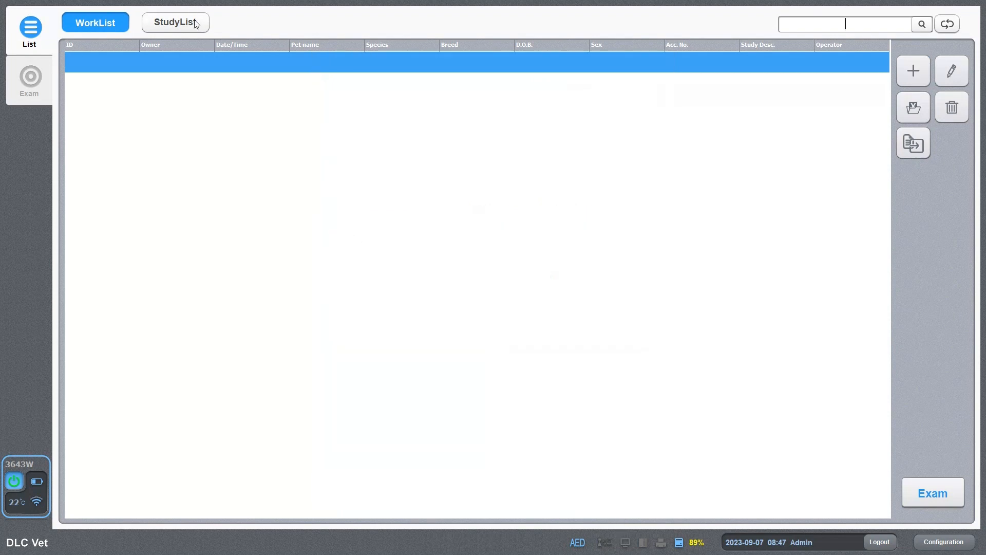
# Return to the study list and select Fluffy's record with the SKULL study.
pyautogui.click(194, 23)
pyautogui.click(299, 356)
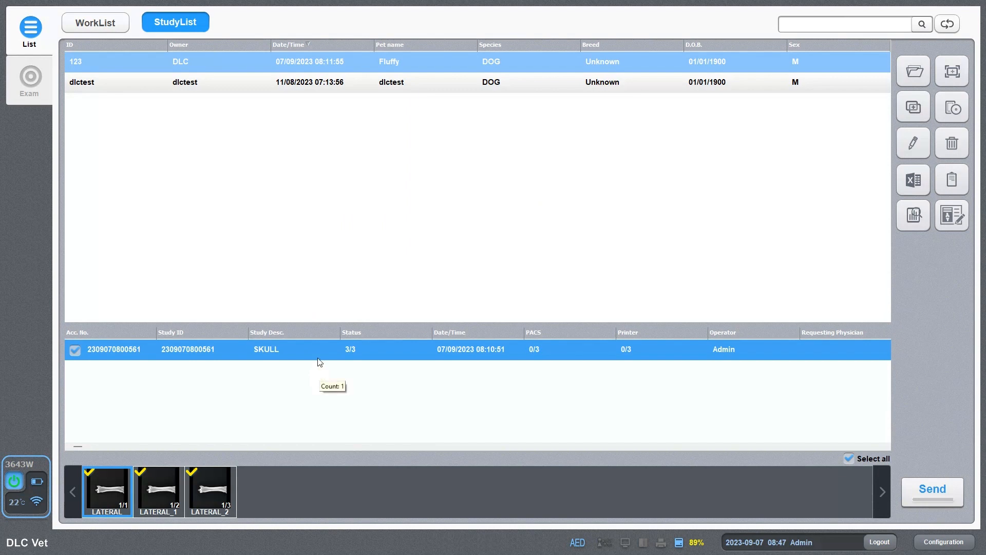
pyautogui.click(917, 71)
pyautogui.click(464, 62)
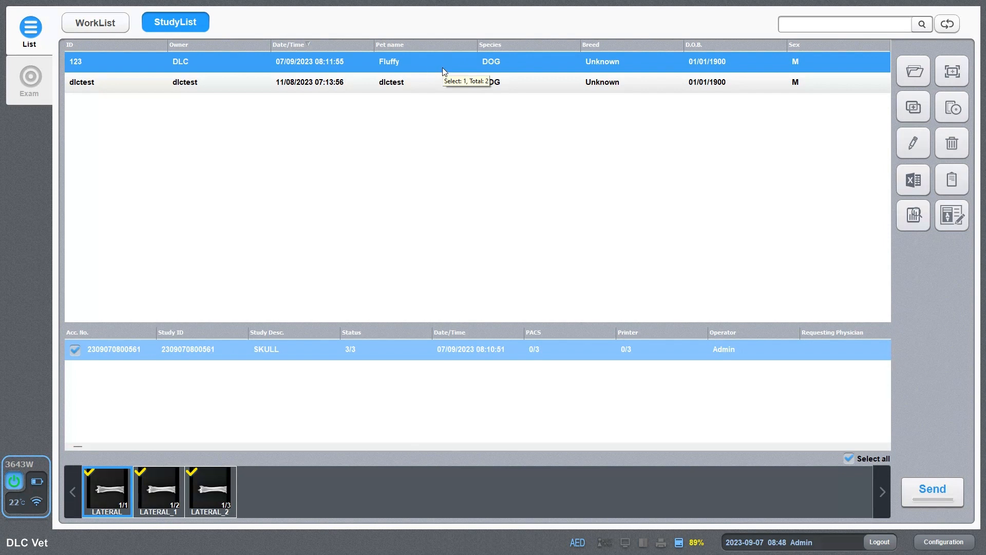
# Open Fluffy's exam in a 2×1 layout with ABDOMEN_LATERAL_2 on the right, rotated 90° clockwise.
pyautogui.doubleClick(445, 71)
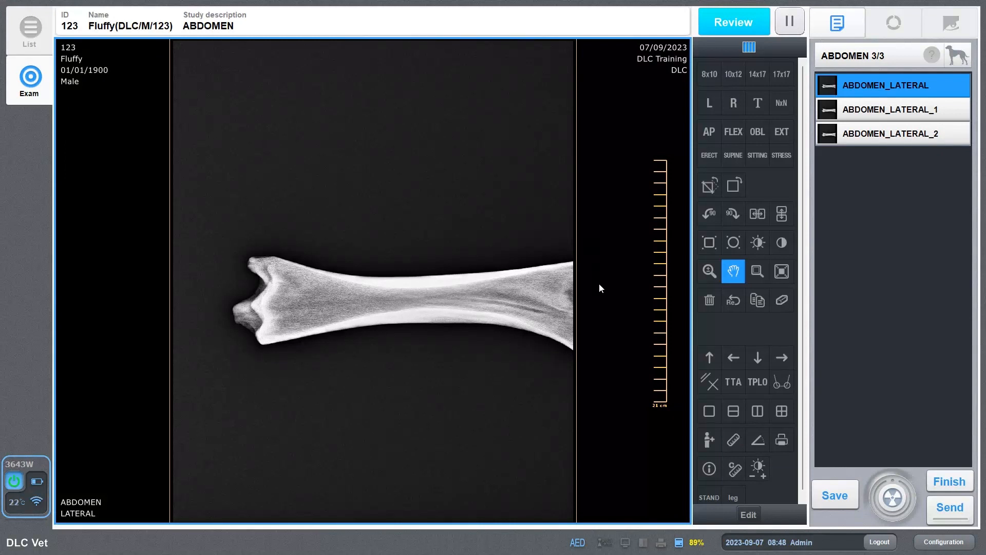
pyautogui.click(734, 411)
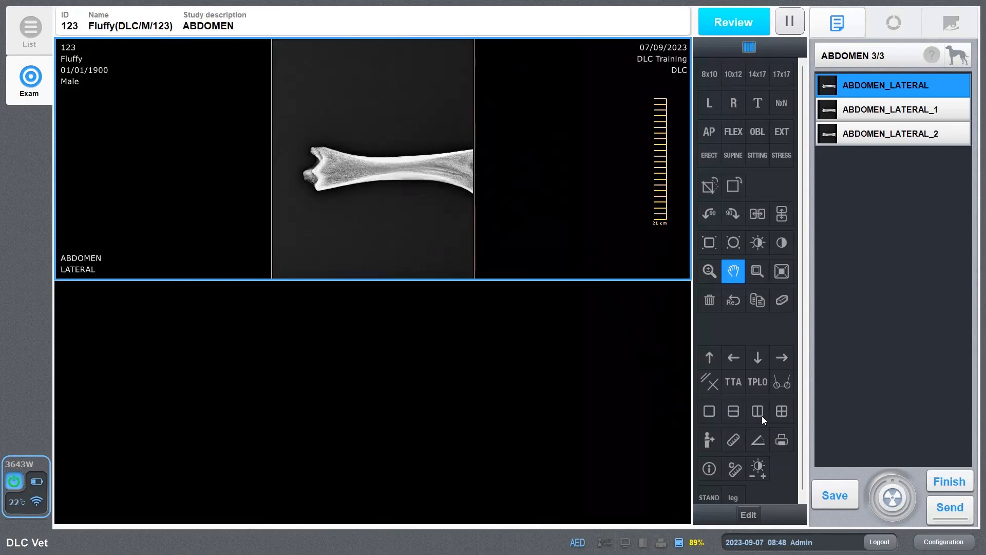
pyautogui.click(763, 416)
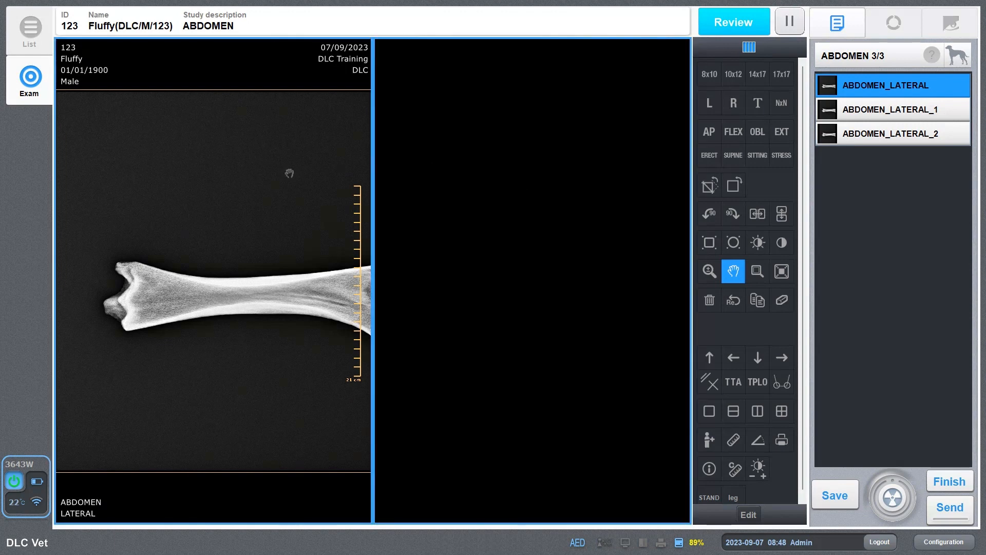
pyautogui.click(525, 177)
pyautogui.click(935, 113)
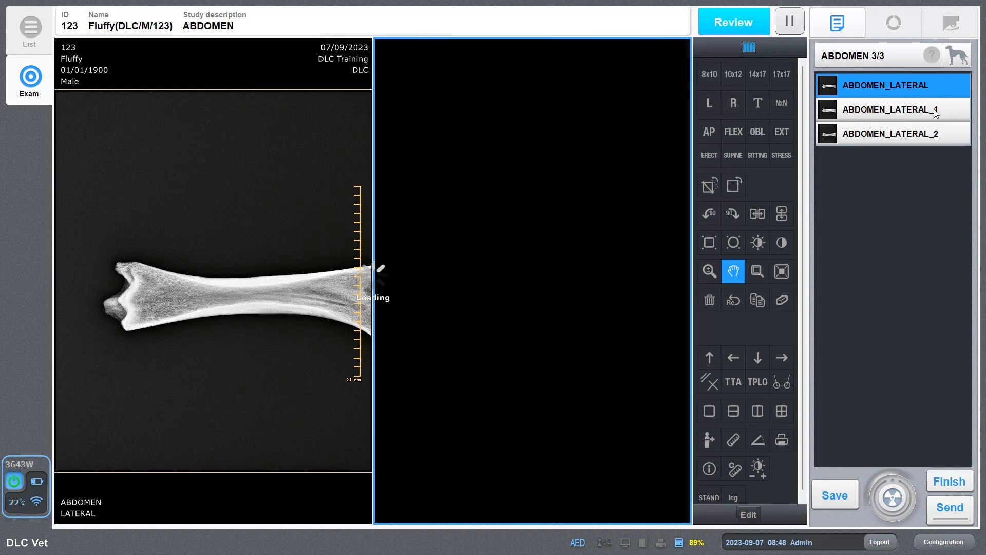
pyautogui.click(932, 139)
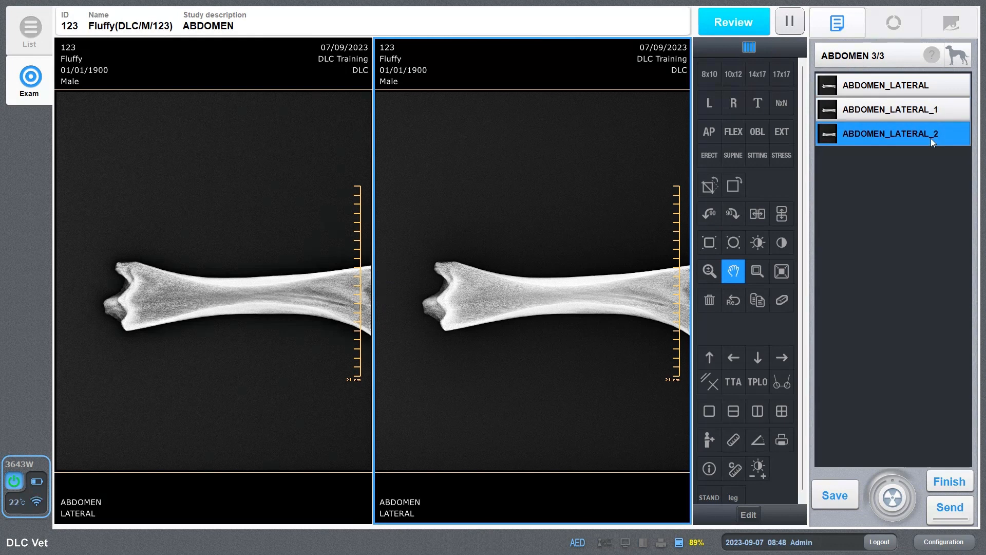
pyautogui.click(735, 212)
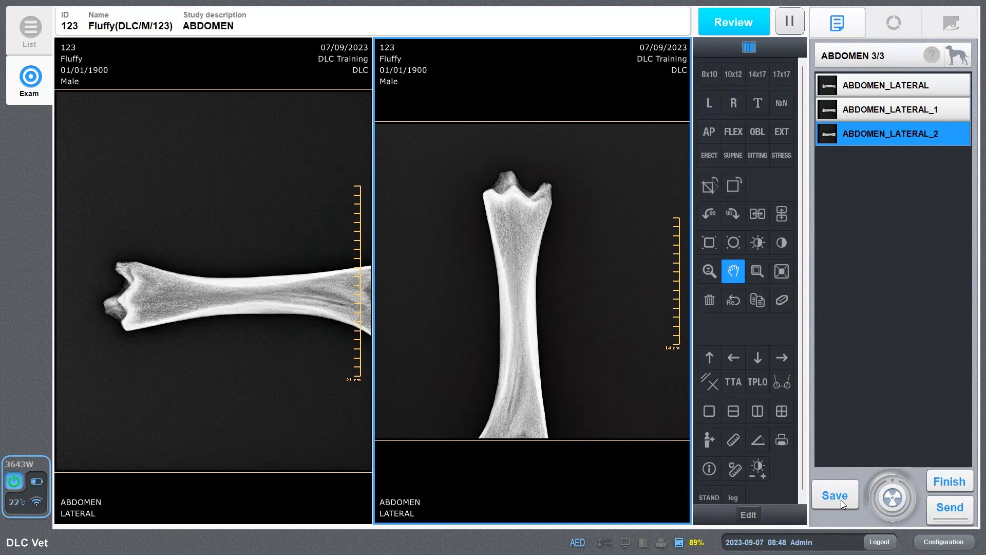
pyautogui.click(957, 54)
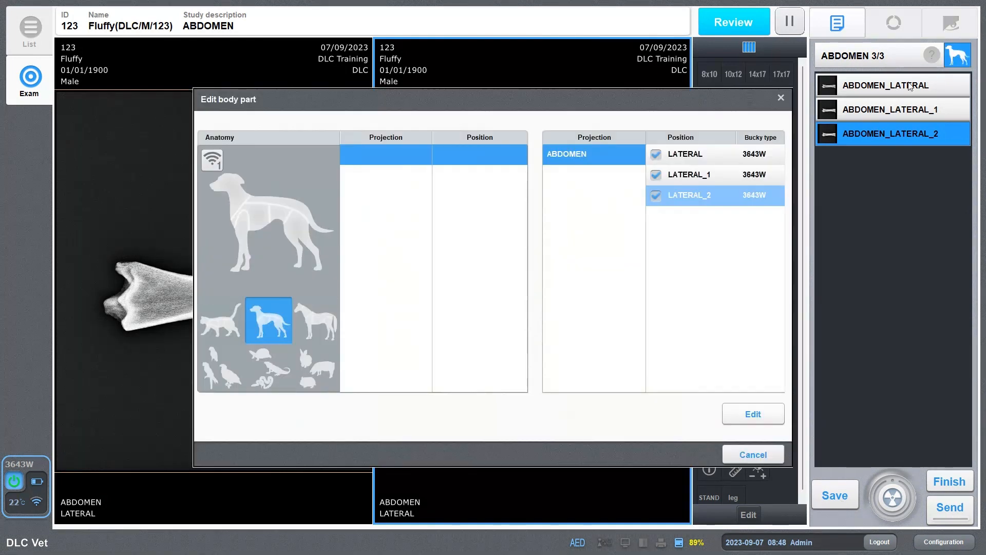
pyautogui.click(291, 214)
pyautogui.click(470, 176)
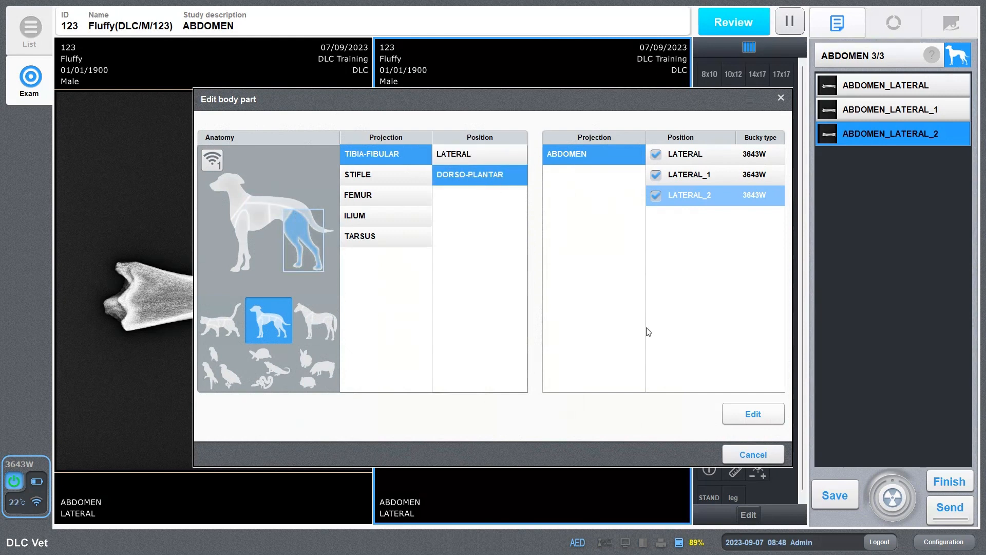
pyautogui.click(735, 455)
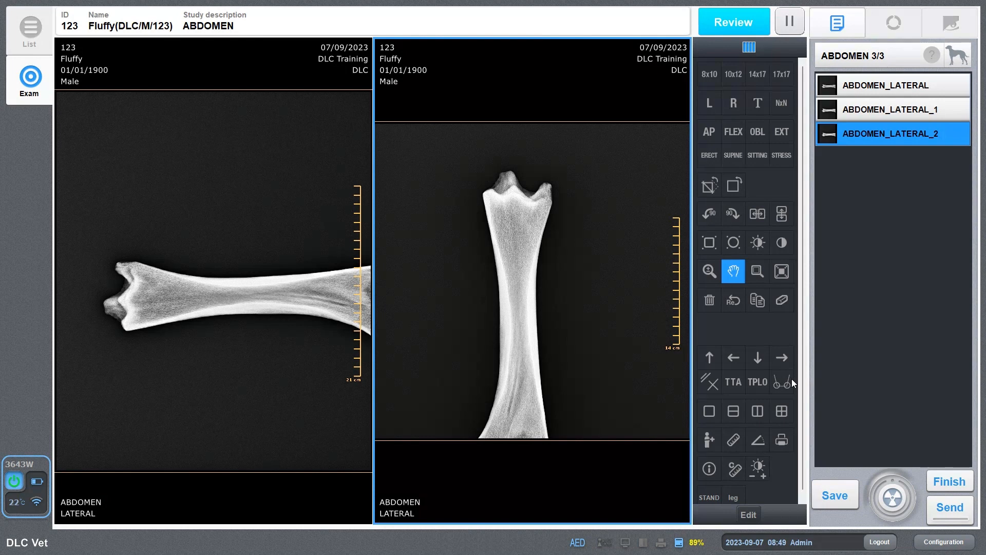
# Finish Fluffy's exam and return to the StudyList.
pyautogui.click(948, 484)
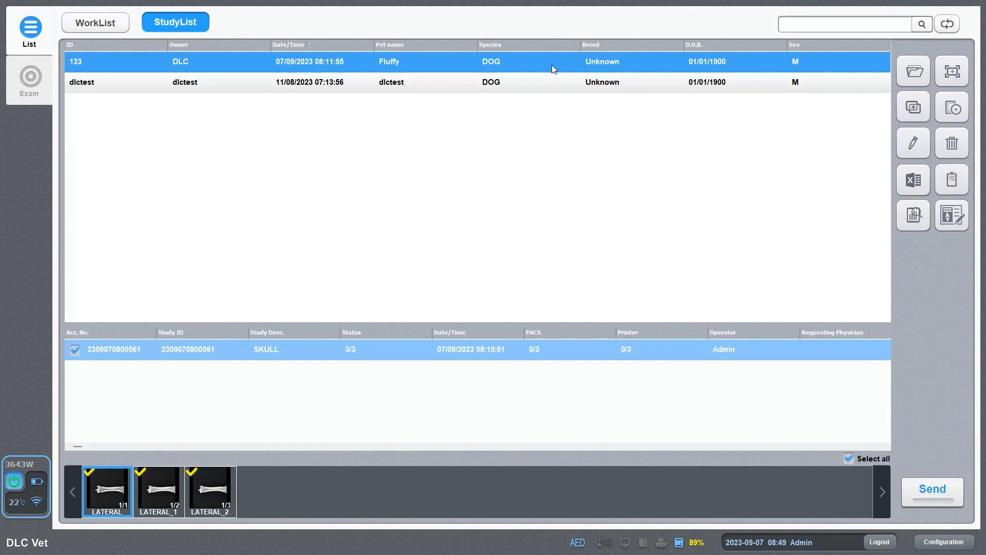
# Reopen Fluffy's exam for a re-shoot and edit the body part of ABDOMEN_LATERAL_2.
pyautogui.click(951, 74)
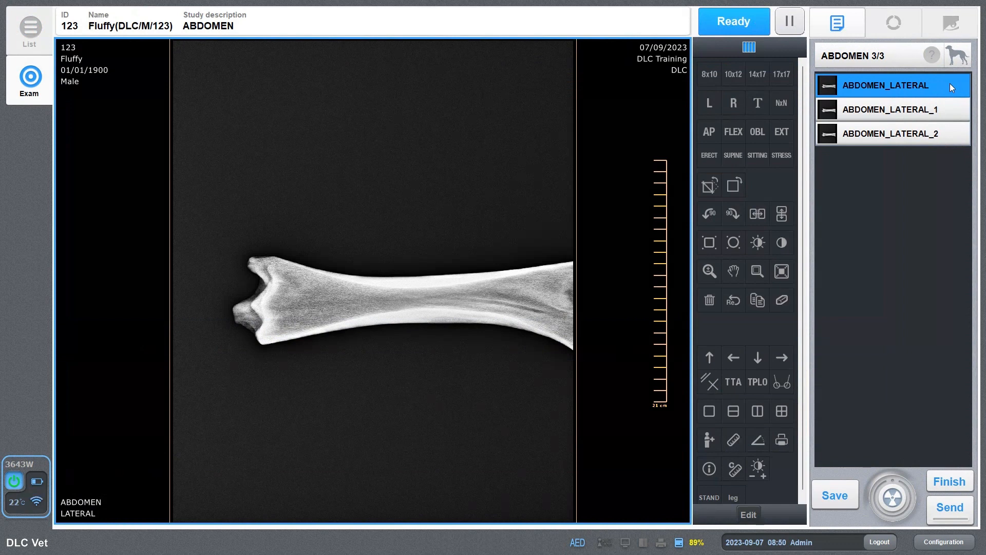
pyautogui.click(906, 134)
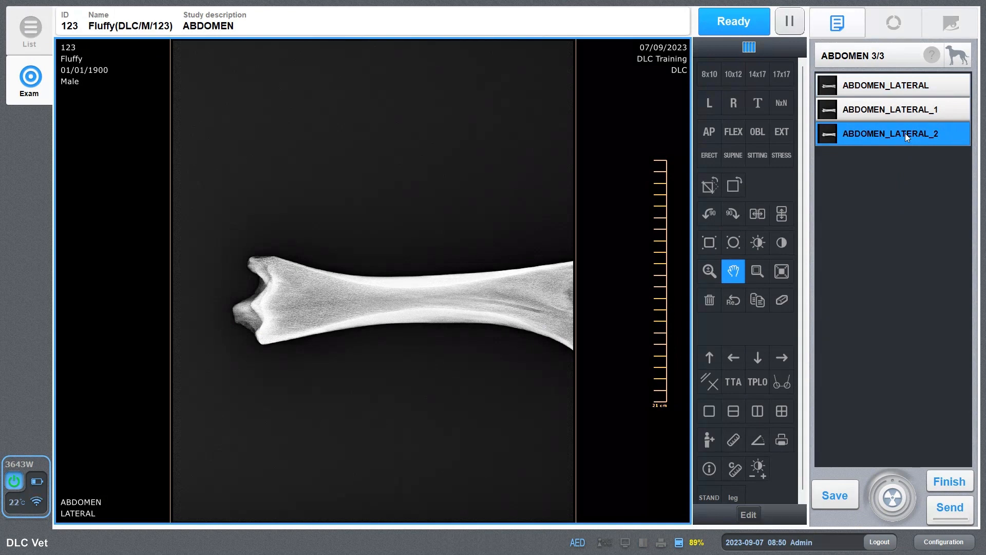
pyautogui.click(961, 60)
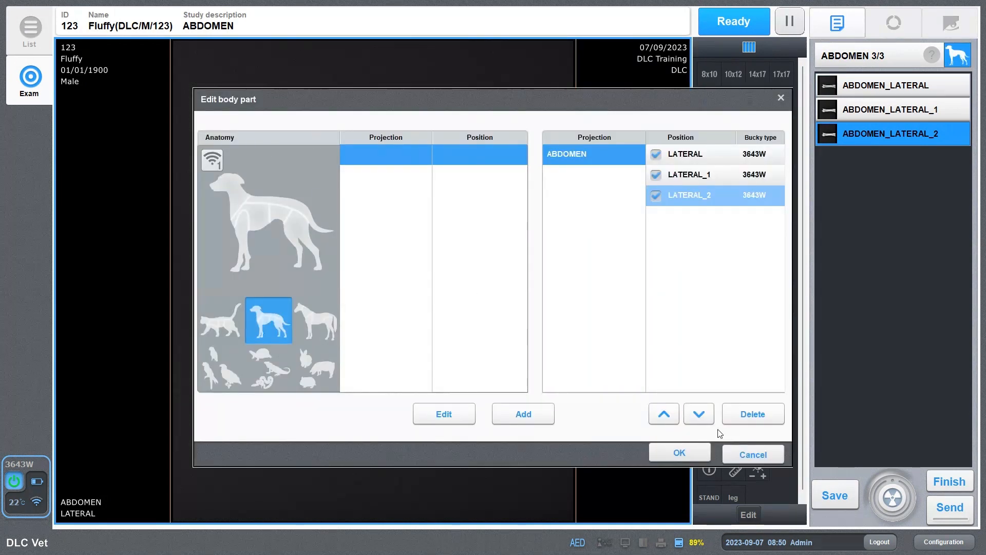
# Cancel the Edit body part dialog unchanged and finish the re-shoot exam.
pyautogui.click(761, 455)
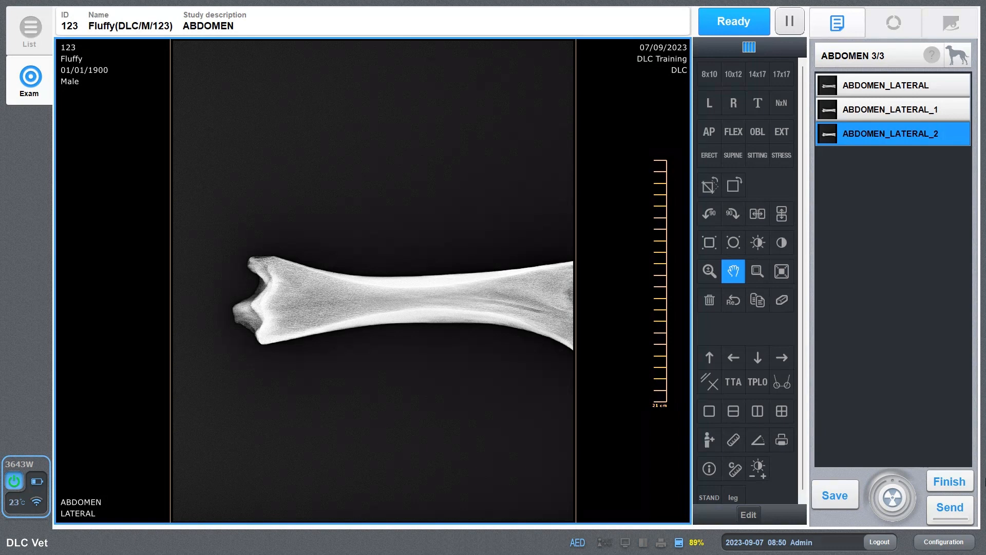
pyautogui.click(949, 483)
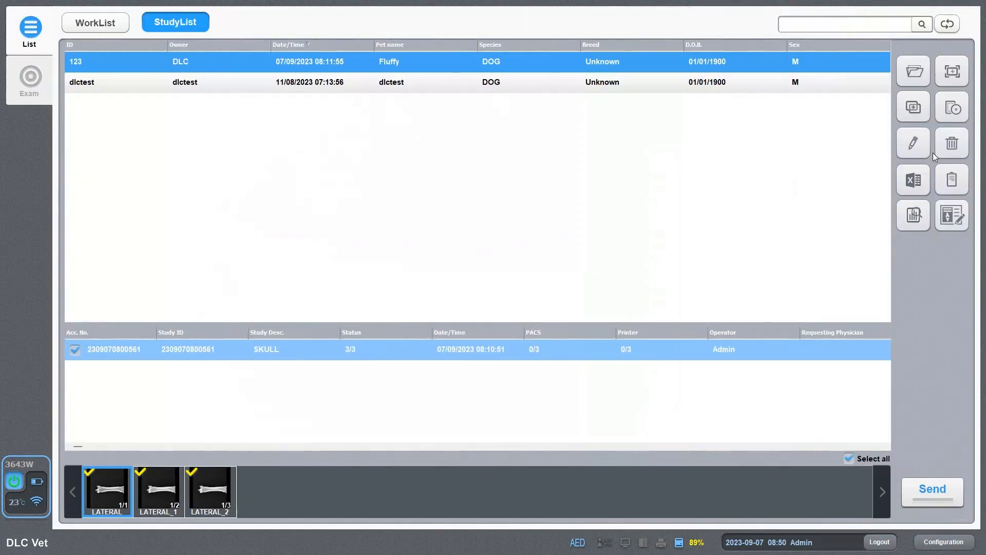
# Open Merge and pair Fluffy's SKULL study with the dlctest record's SKULL study.
pyautogui.click(910, 111)
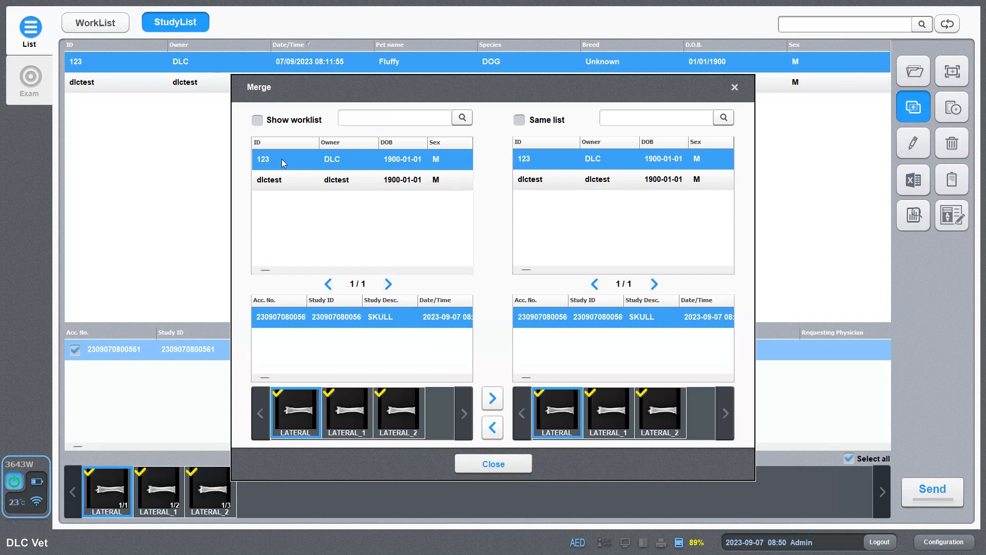
pyautogui.click(576, 182)
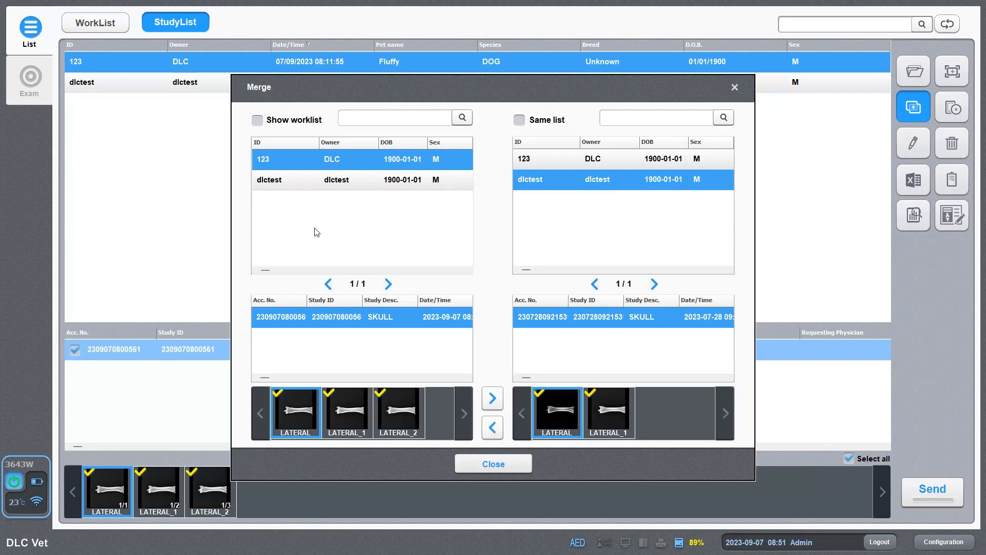
# Close the Merge window and open the Export dialog on its Drive page with BMP format.
pyautogui.click(489, 465)
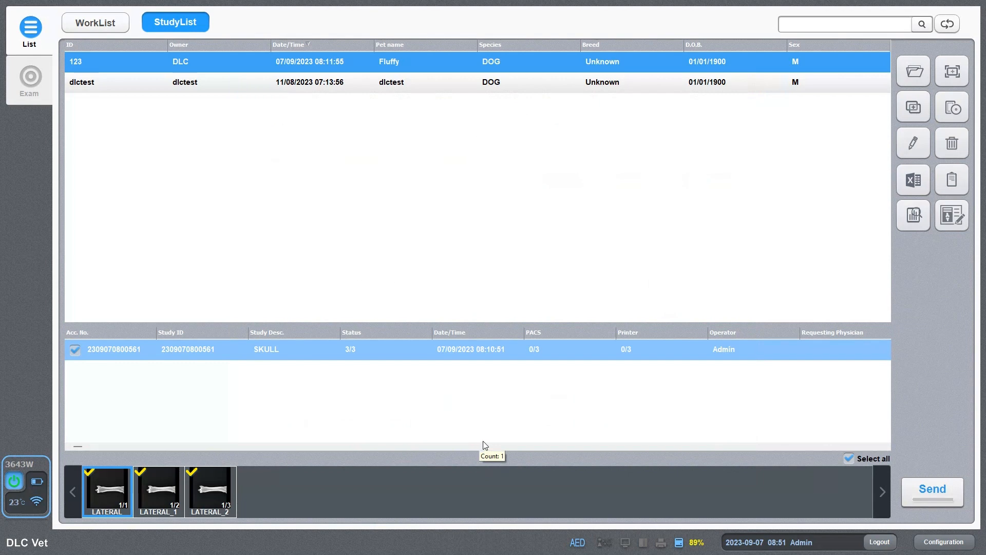
pyautogui.click(955, 110)
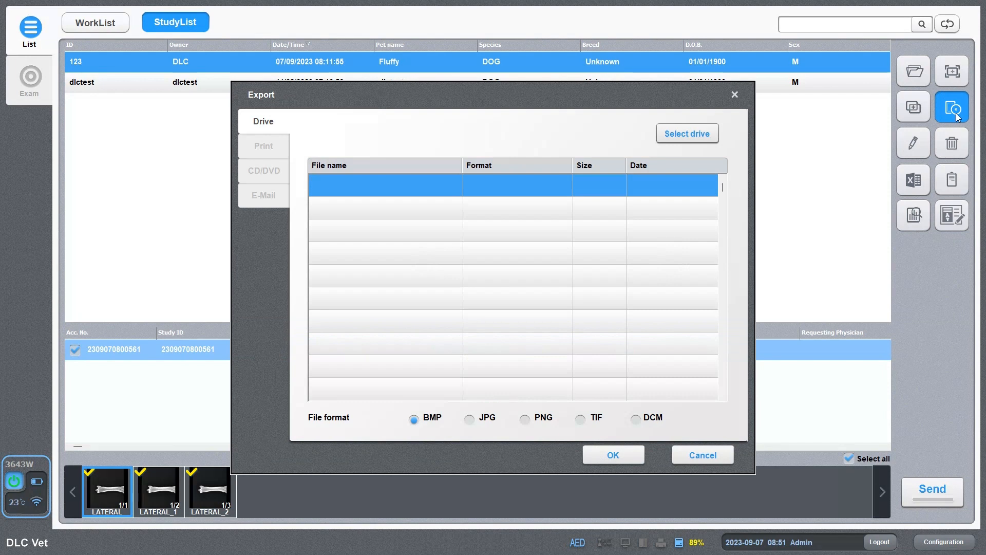
# Load the C: (OS) drive's folders in the Export dialog and highlight the DLC folder.
pyautogui.click(688, 135)
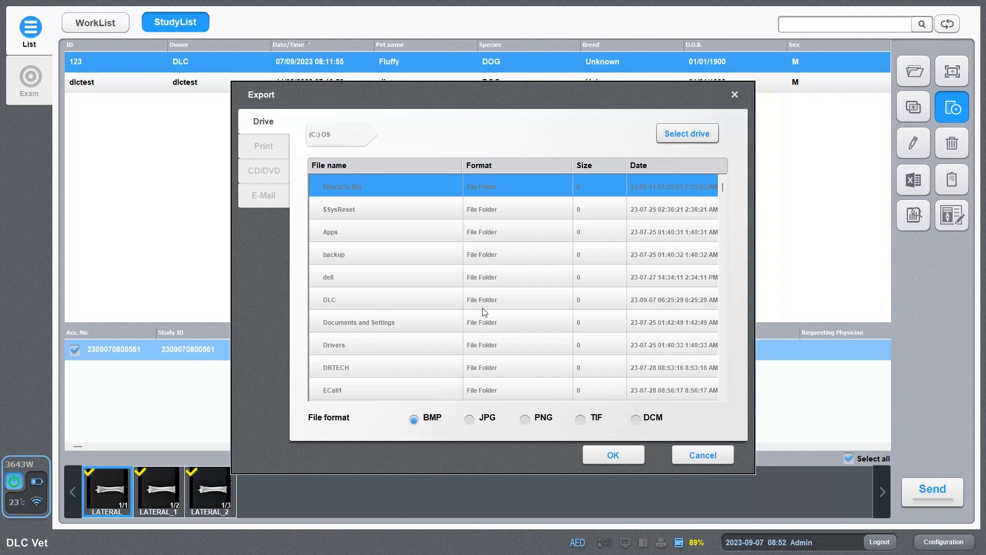
pyautogui.click(418, 299)
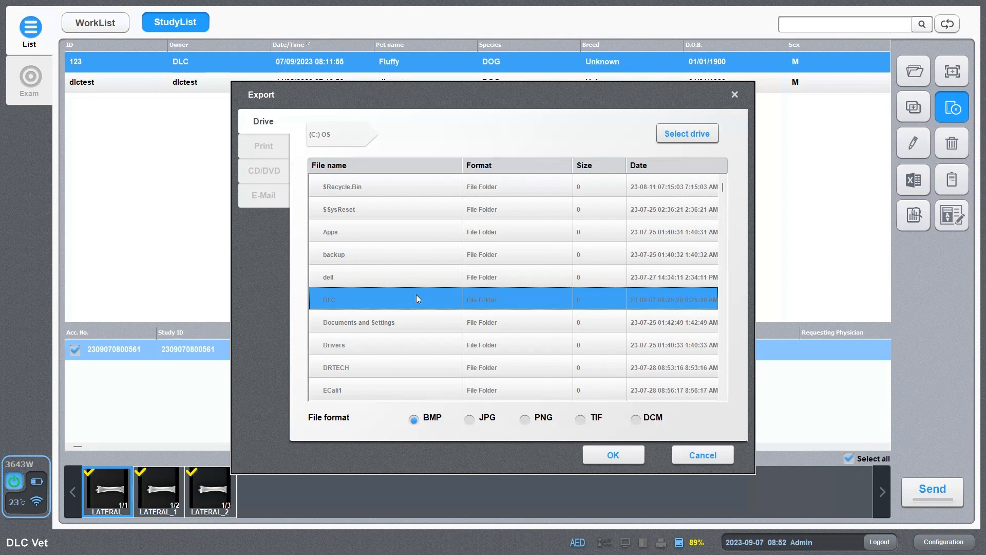
# Set the export destination to C:\DLC and switch the file format to PNG.
pyautogui.doubleClick(366, 297)
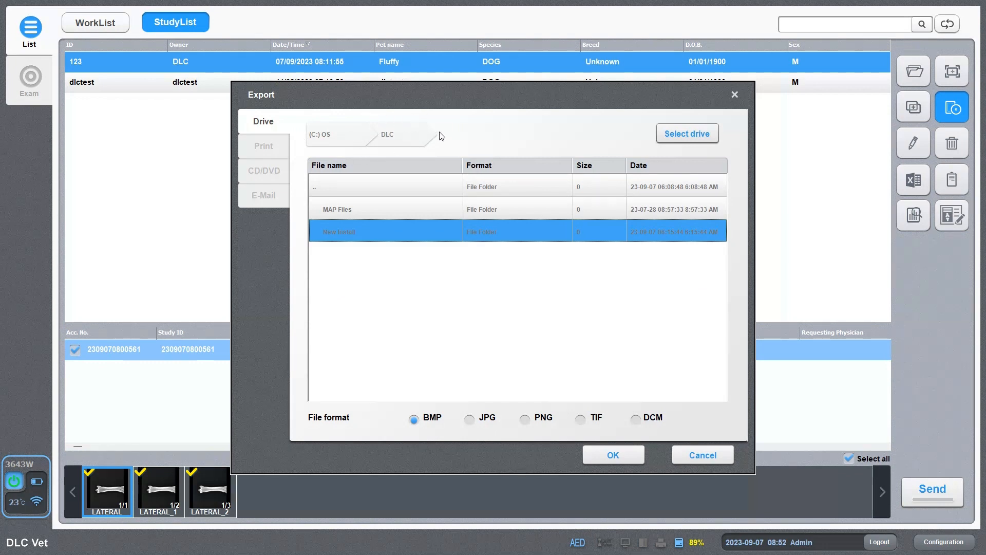
pyautogui.click(368, 134)
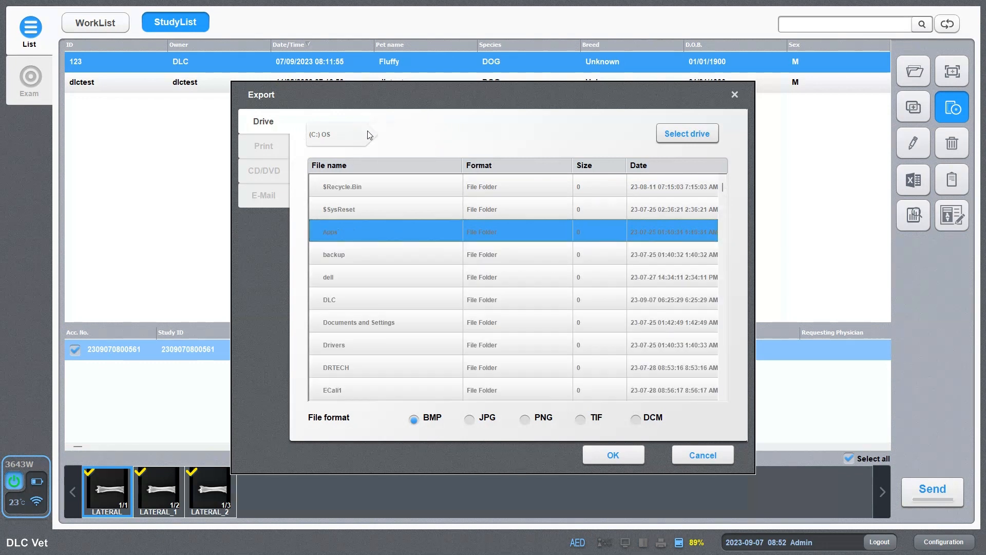
pyautogui.doubleClick(344, 298)
pyautogui.rightClick(340, 294)
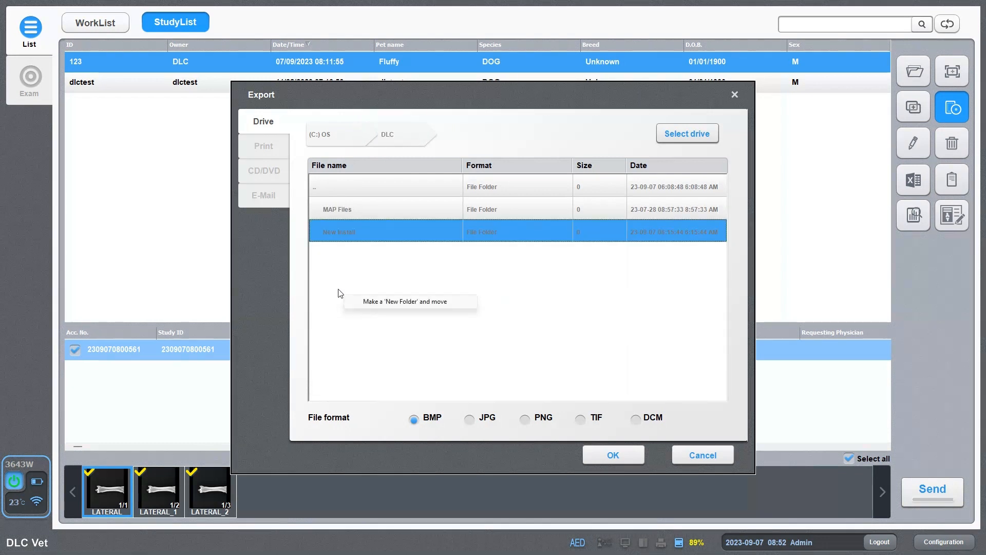
pyautogui.click(362, 271)
pyautogui.click(469, 420)
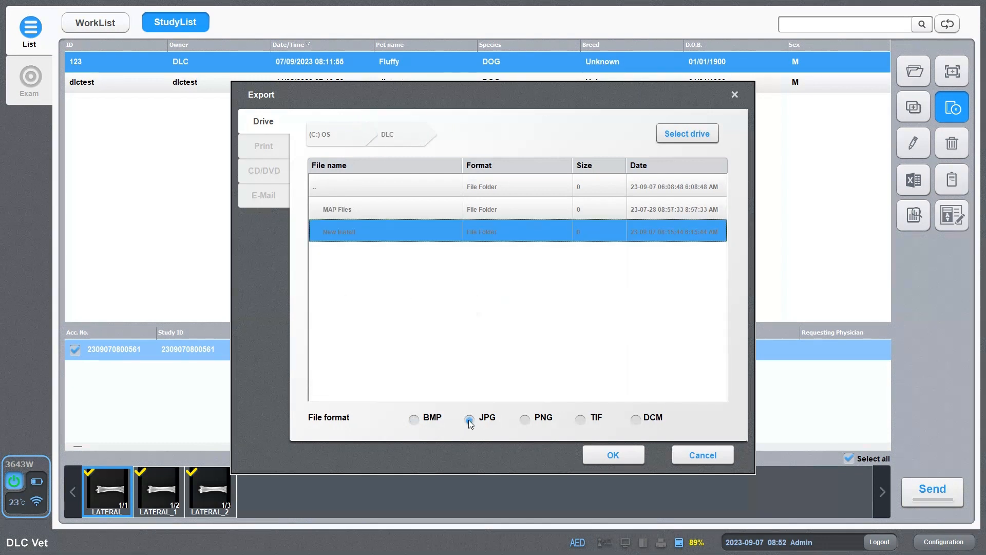
pyautogui.click(525, 420)
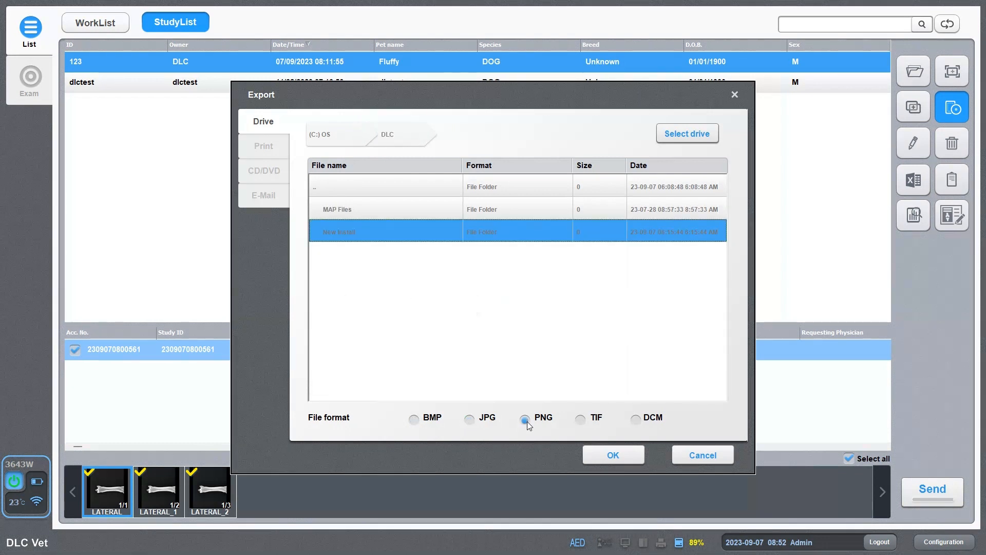
pyautogui.rightClick(424, 316)
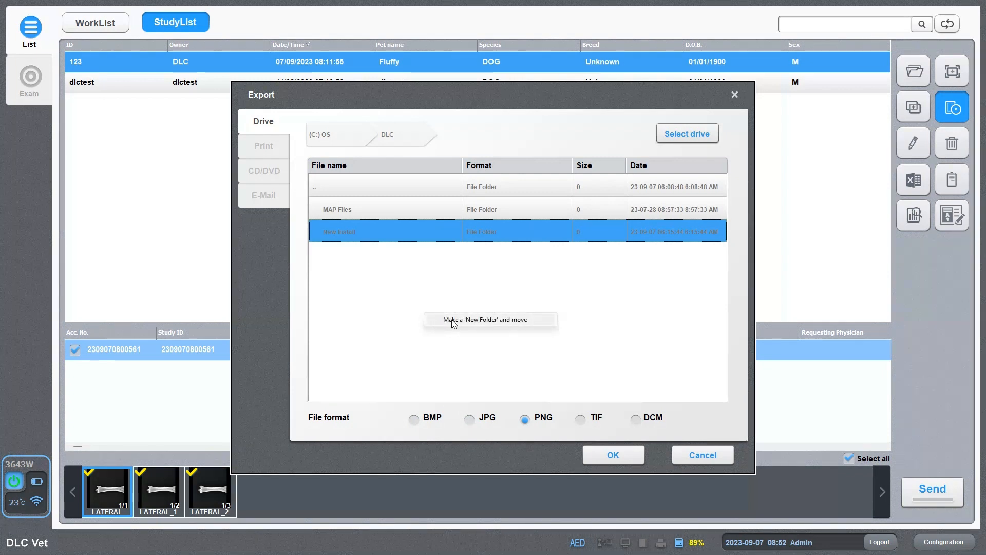
pyautogui.click(402, 293)
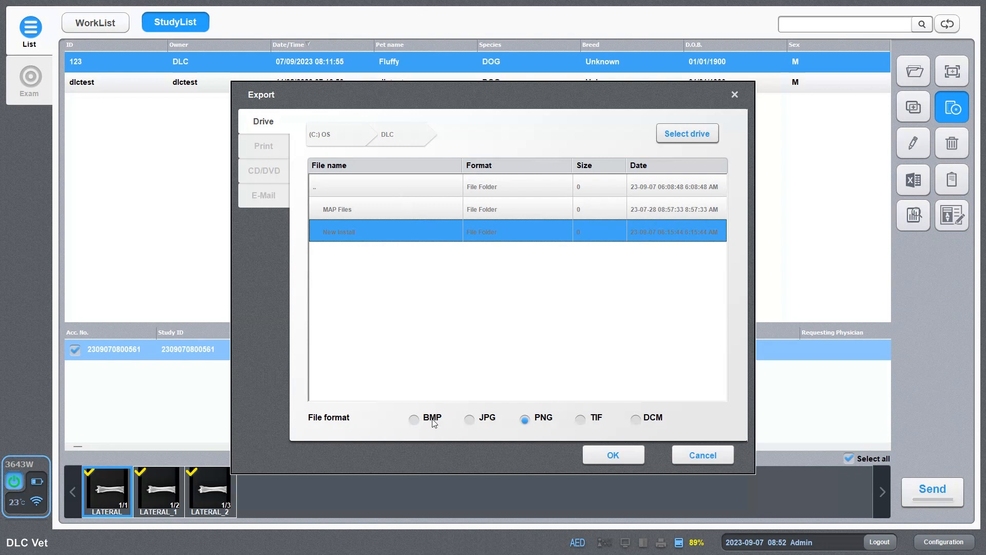
# Try each file format, settle on JPG, export the three images, then close the dialog.
pyautogui.click(471, 419)
pyautogui.click(415, 422)
pyautogui.click(529, 420)
pyautogui.click(581, 422)
pyautogui.click(470, 422)
pyautogui.click(635, 421)
pyautogui.click(469, 421)
pyautogui.click(604, 458)
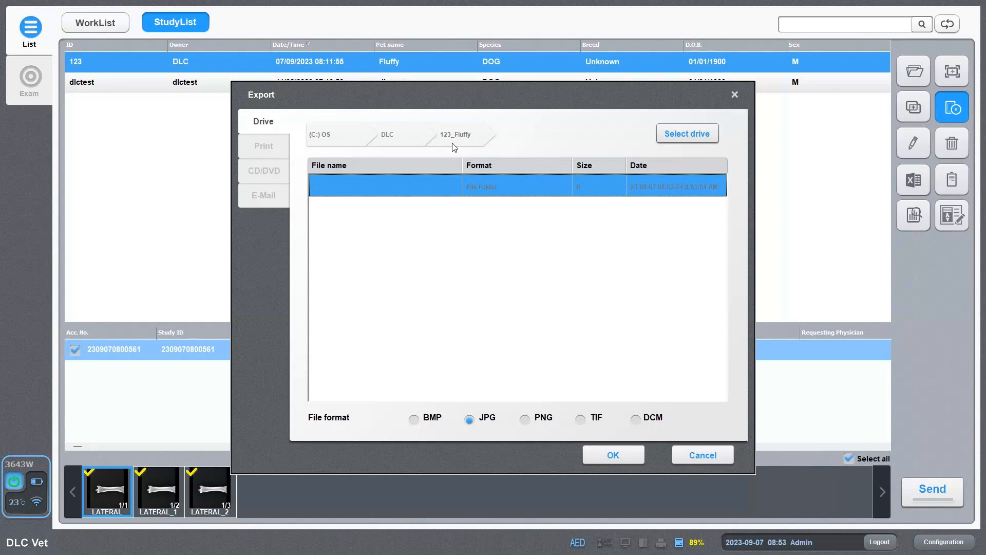
pyautogui.click(708, 454)
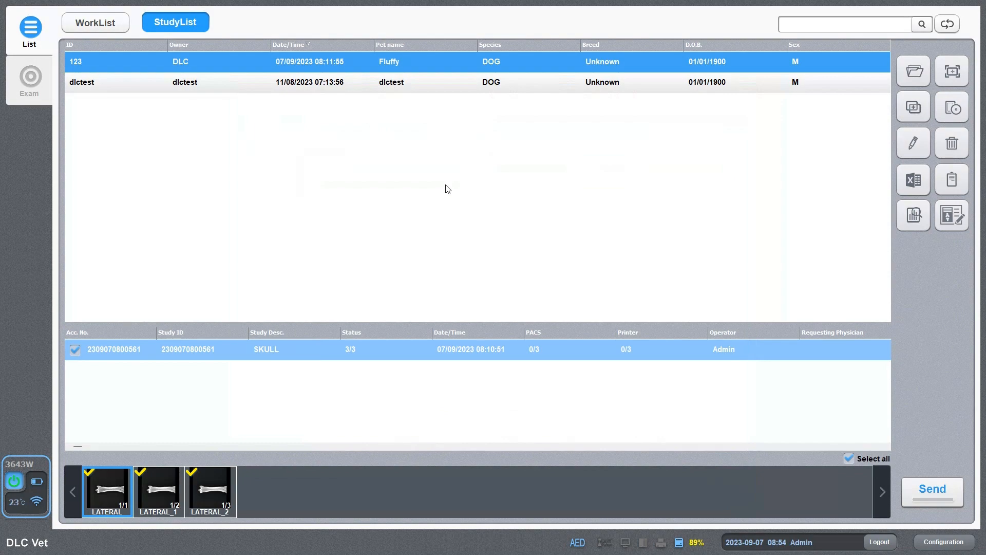
# Minimise the console and browse File Explorer to C:\DLC\123_Fluffy.
pyautogui.press('super+d')
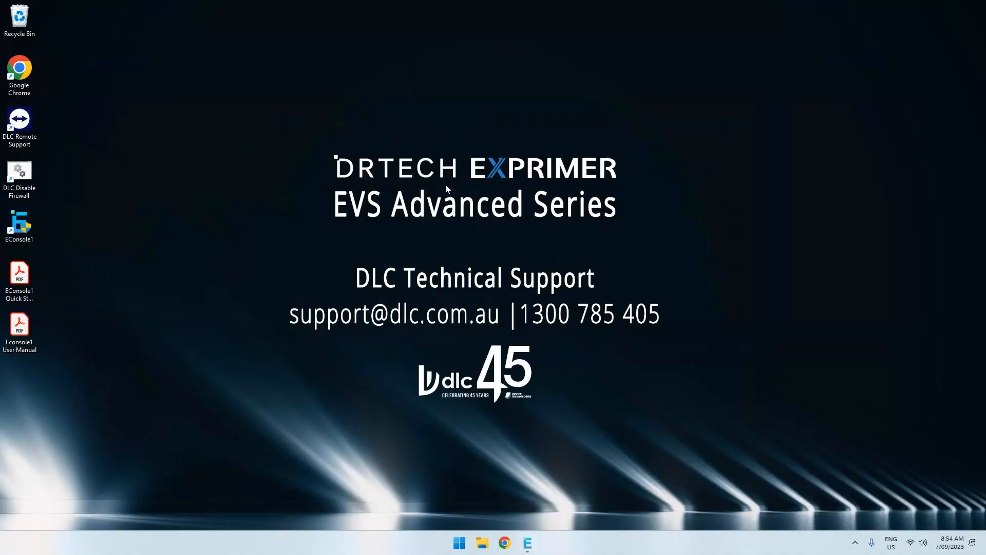
pyautogui.click(533, 548)
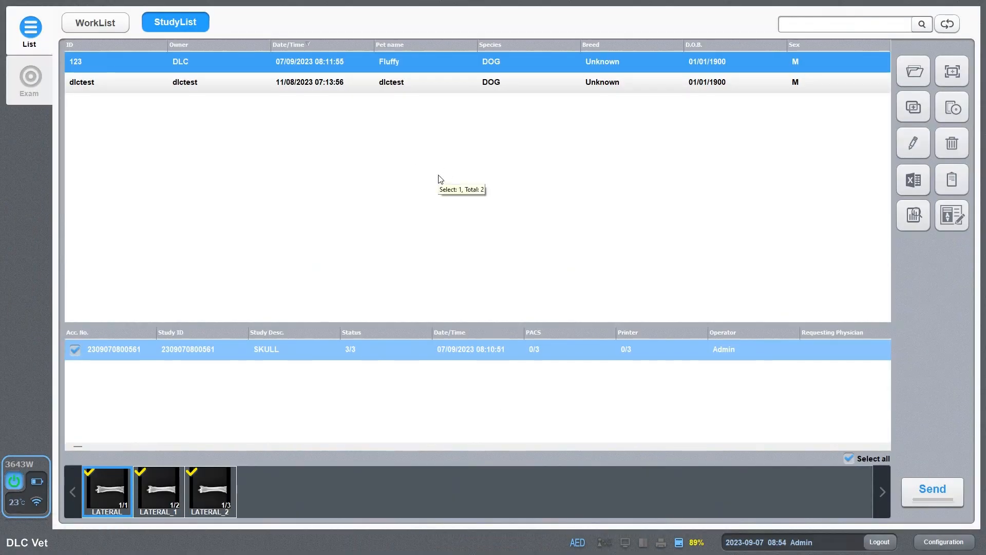
pyautogui.press('super+d')
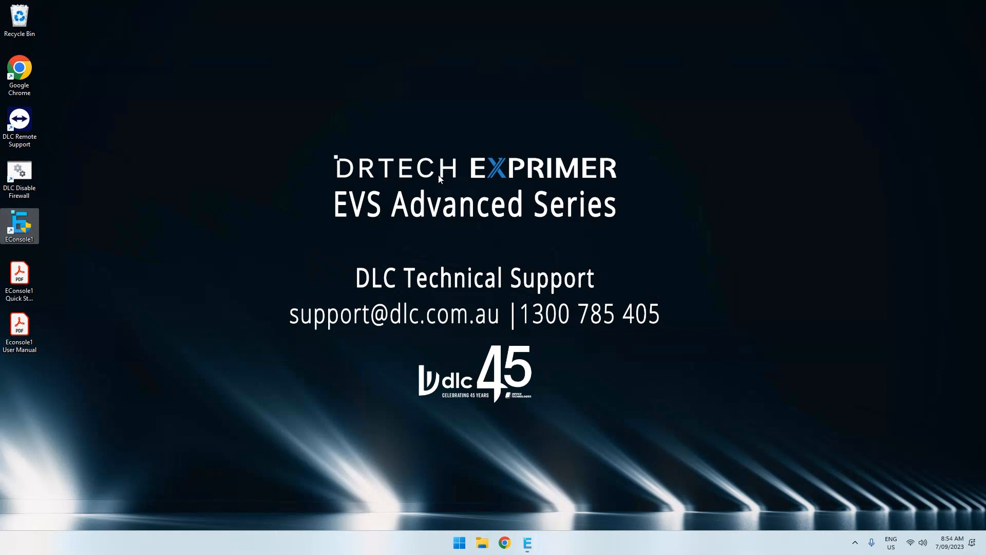
pyautogui.click(482, 543)
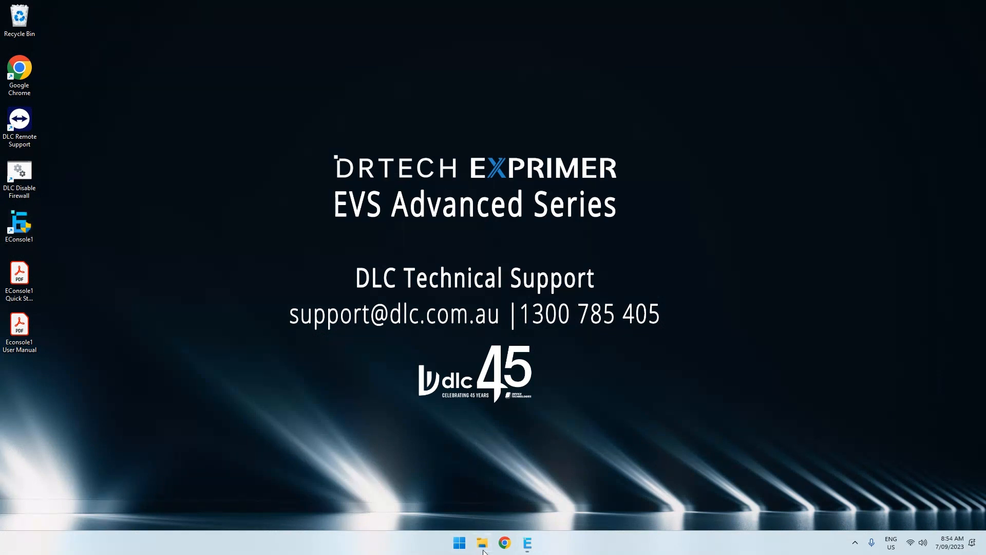
pyautogui.scroll(-1, 331, 309)
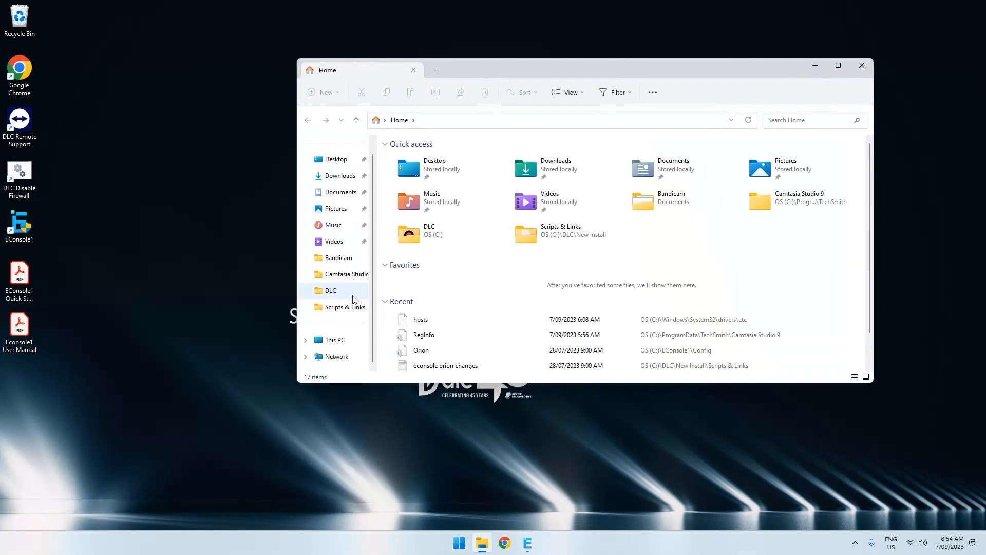
pyautogui.click(335, 340)
pyautogui.click(426, 166)
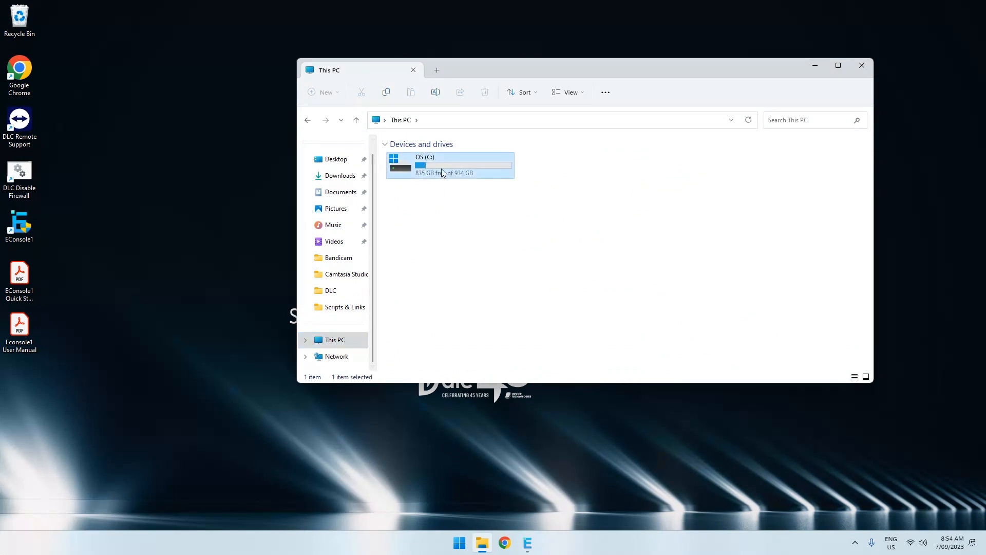
pyautogui.doubleClick(441, 170)
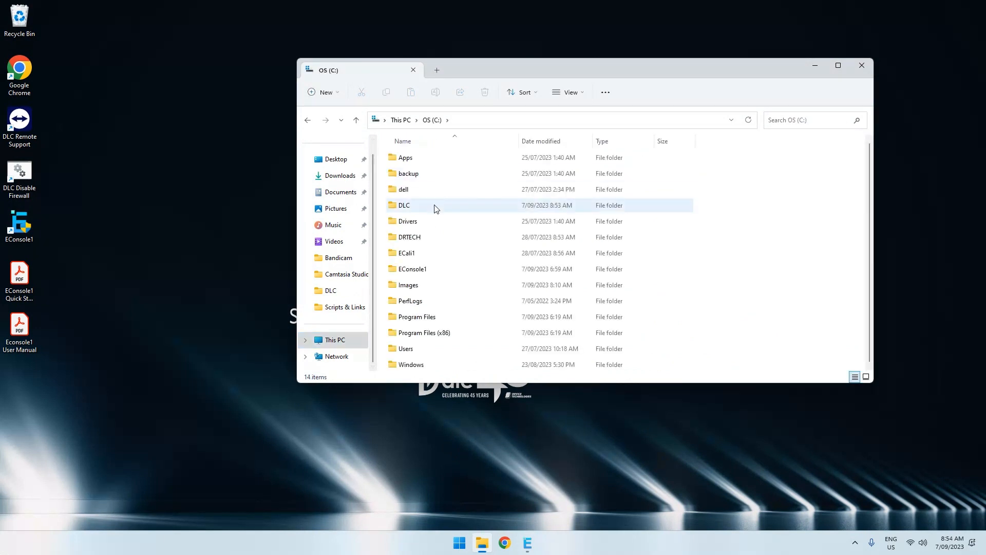
pyautogui.doubleClick(434, 206)
pyautogui.click(436, 159)
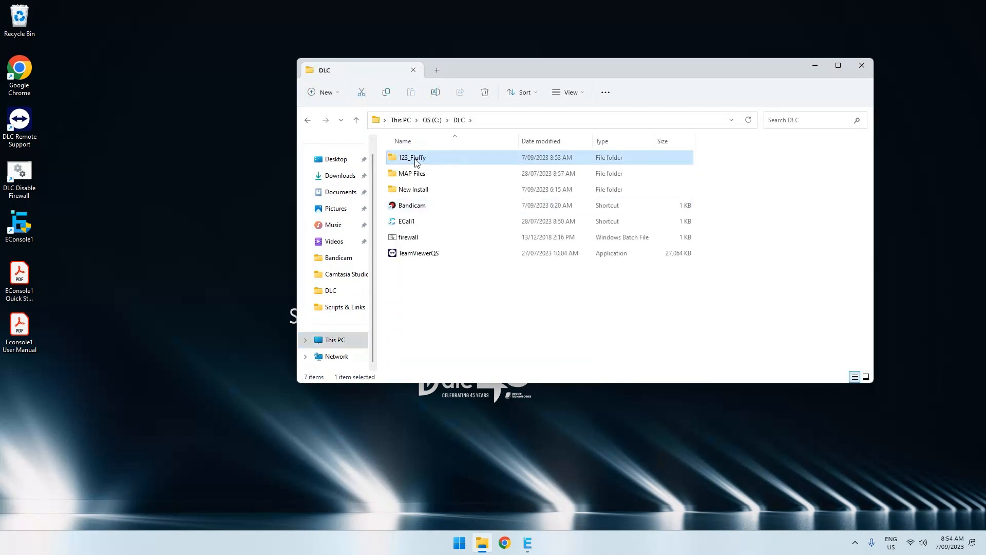
pyautogui.doubleClick(419, 160)
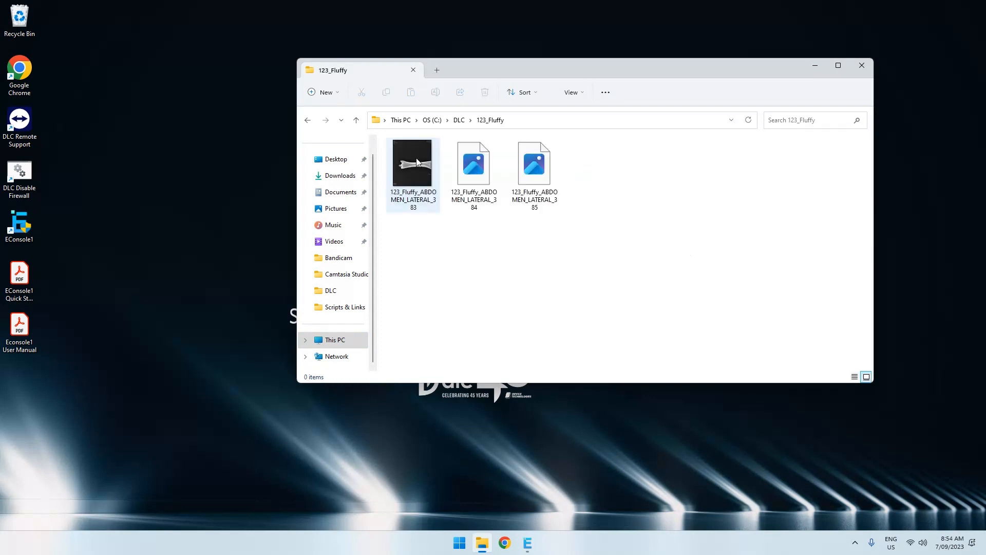
# Select the three exported ABDOMEN_LATERAL images, then close File Explorer.
pyautogui.moveTo(562, 248); pyautogui.dragTo(378, 134)
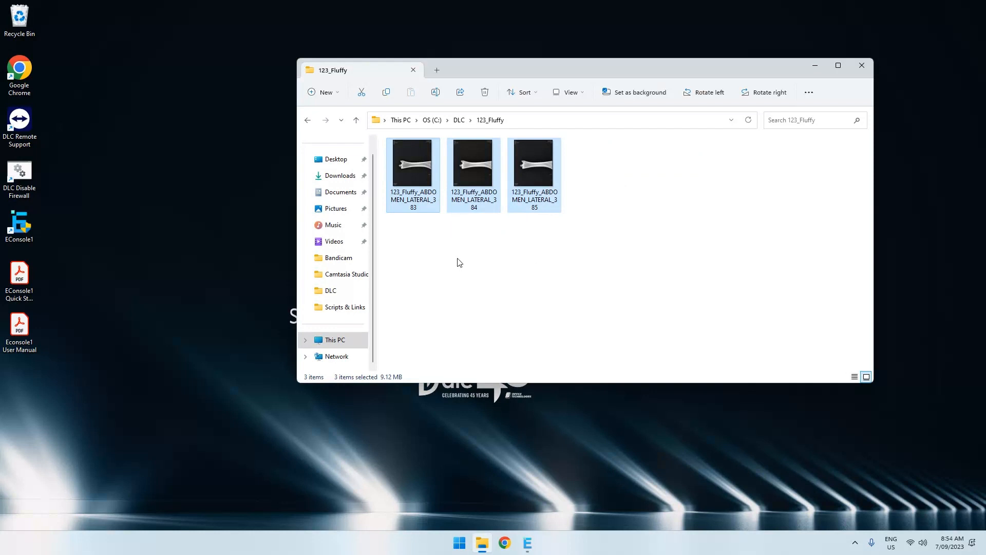
pyautogui.click(500, 255)
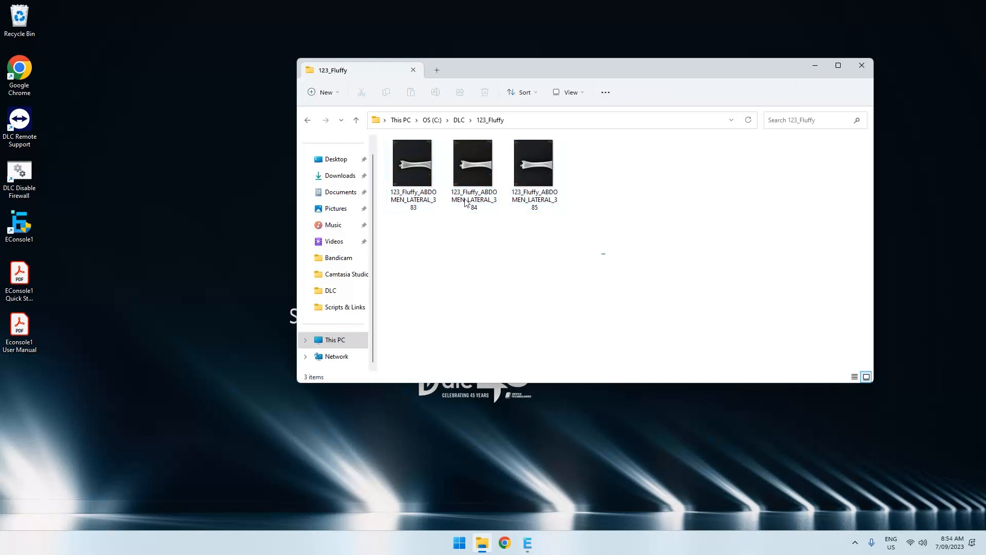
pyautogui.moveTo(601, 254); pyautogui.dragTo(406, 165)
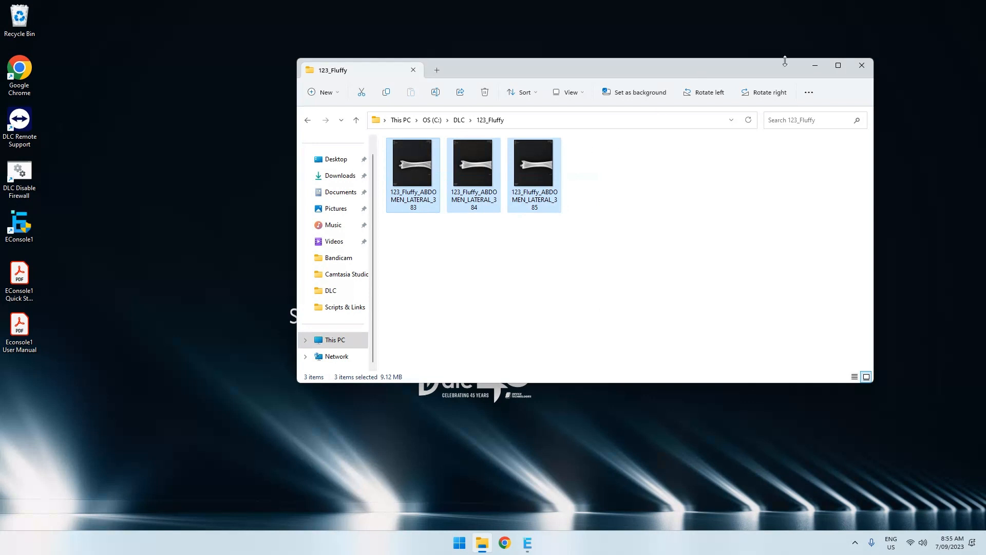
pyautogui.click(863, 67)
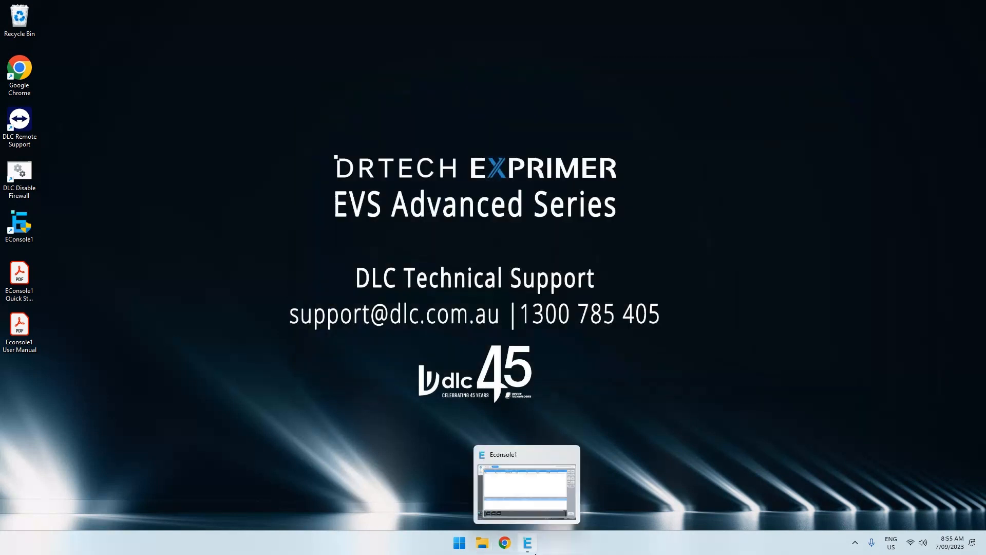
# Bring the X-ray console back and open the study's Export dialog on its E-Mail page.
pyautogui.click(534, 553)
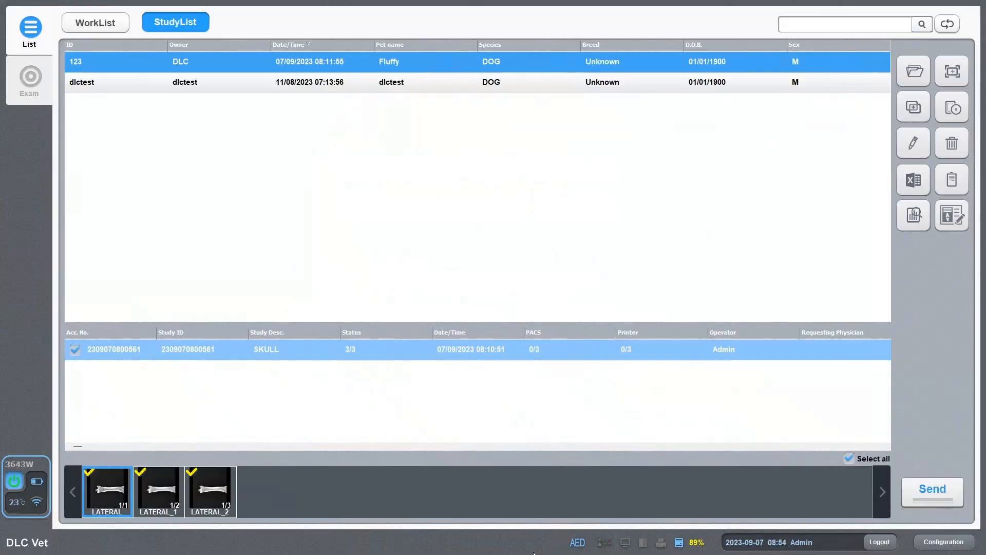
pyautogui.click(957, 107)
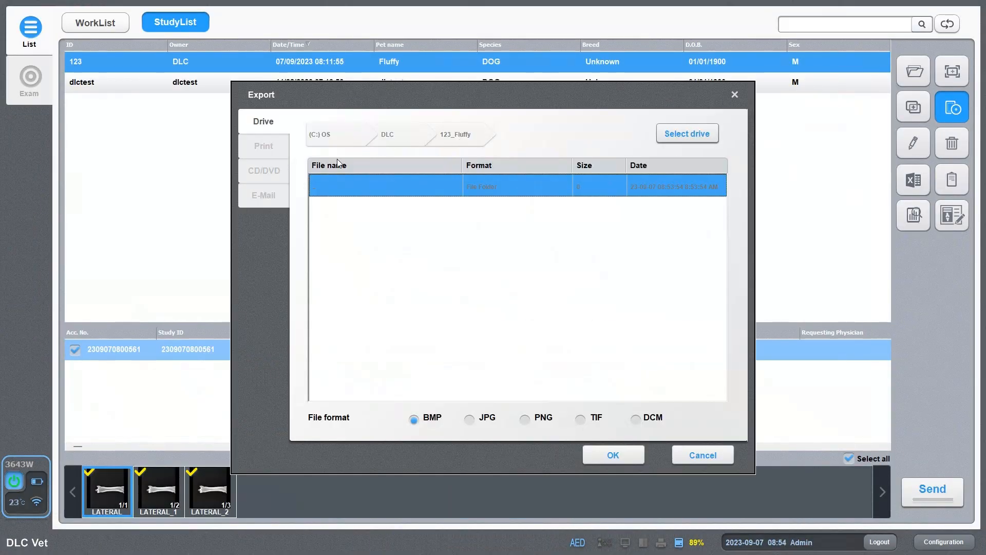
pyautogui.click(271, 198)
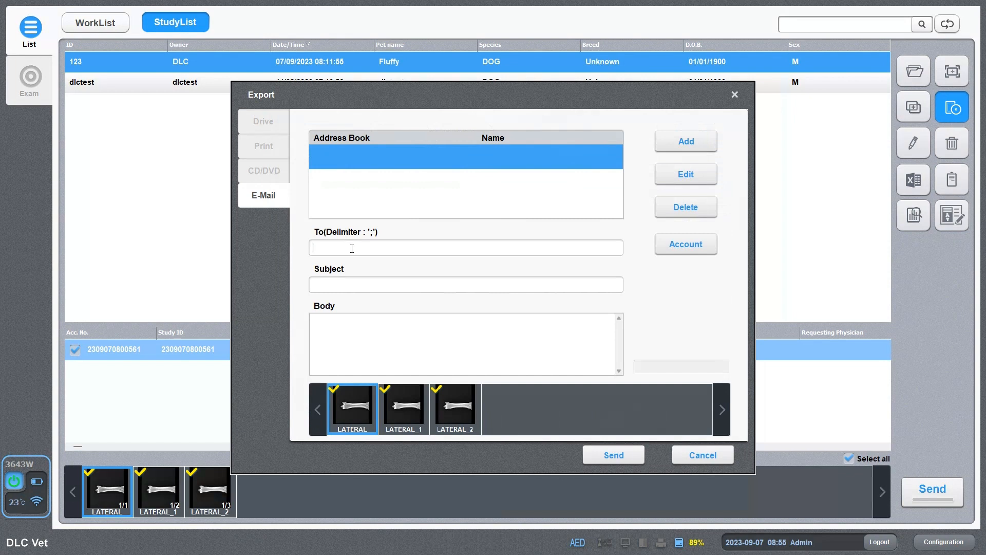
# Address the e-mail to the recipient, with subject 'Test' and body 'Images'.
pyautogui.press('Tab')
pyautogui.write('Tesd')
pyautogui.press('BackSpace')
pyautogui.write('t')
pyautogui.press('Tab')
pyautogui.write('Images')
pyautogui.click(705, 458)
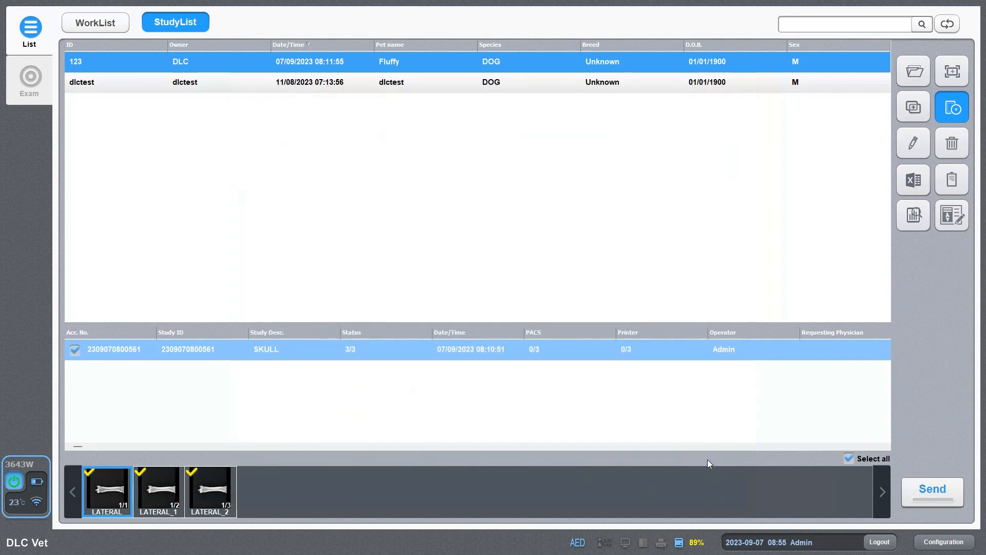
pyautogui.click(920, 144)
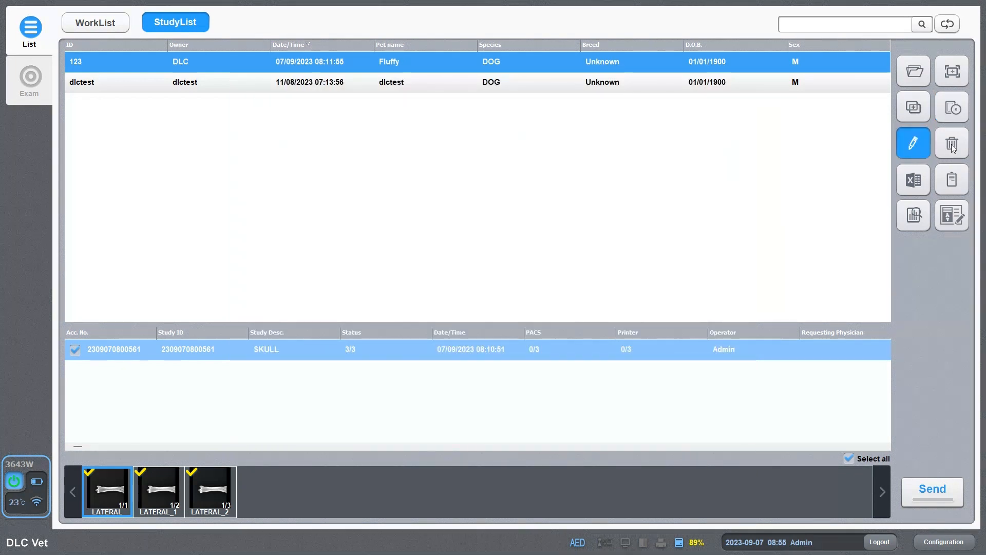
pyautogui.click(911, 146)
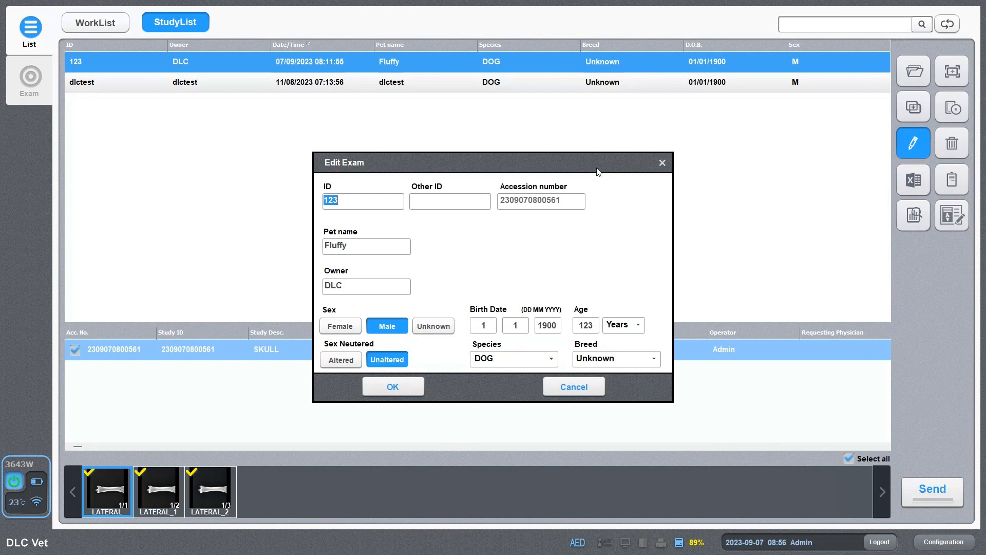
pyautogui.click(596, 391)
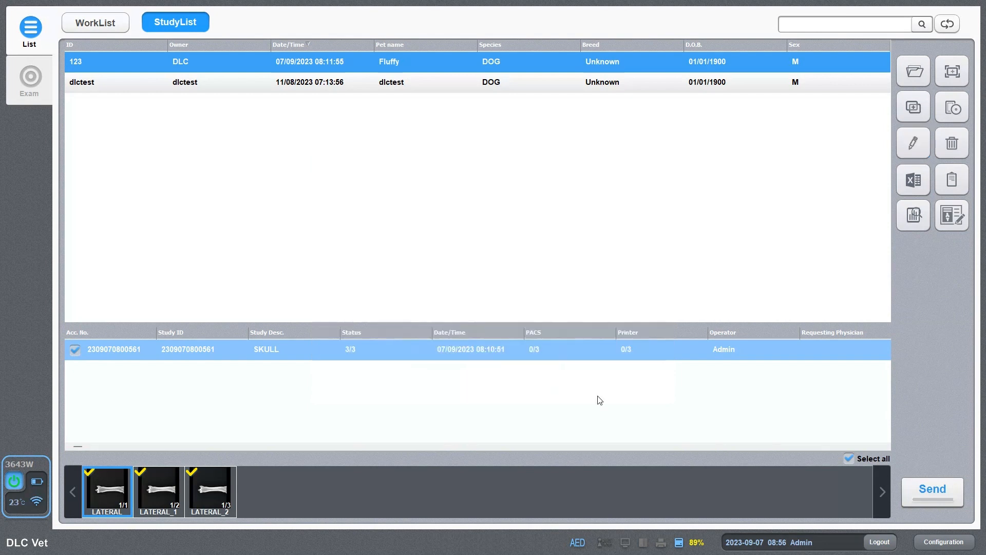
pyautogui.click(961, 146)
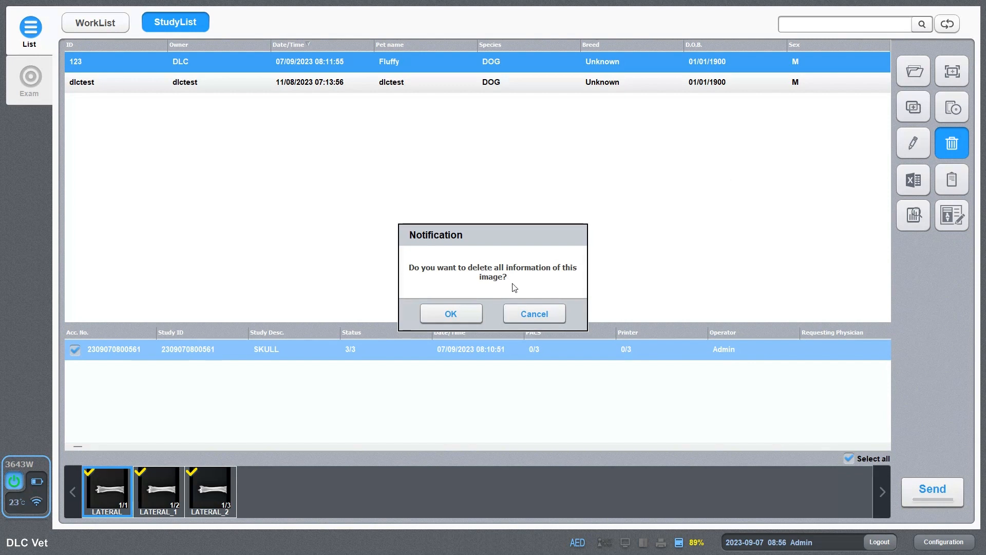
pyautogui.click(527, 312)
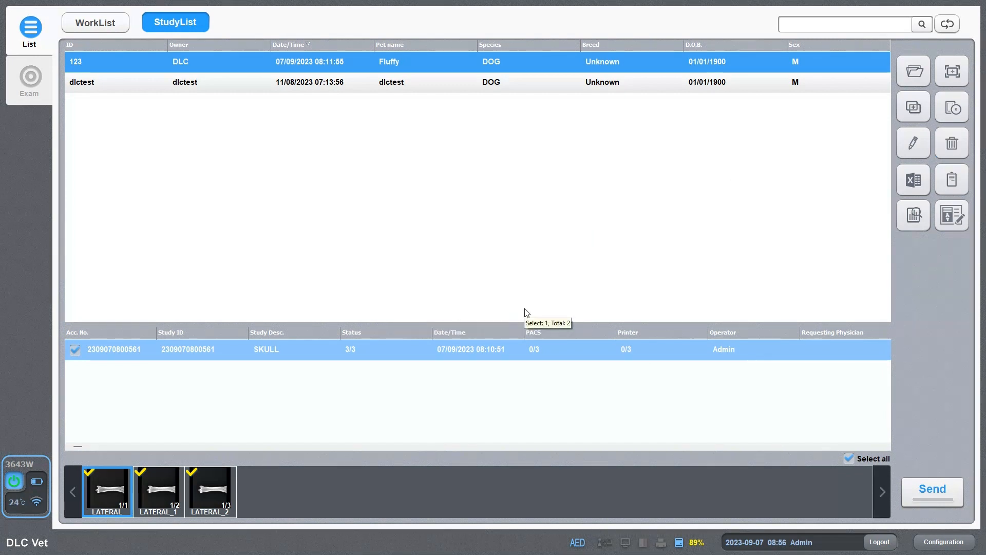
pyautogui.click(913, 183)
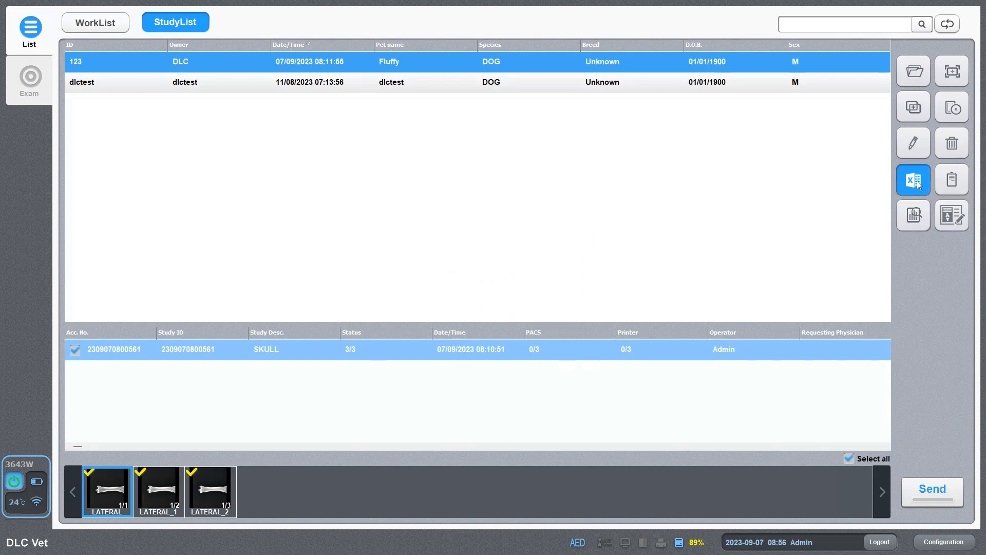
pyautogui.click(952, 180)
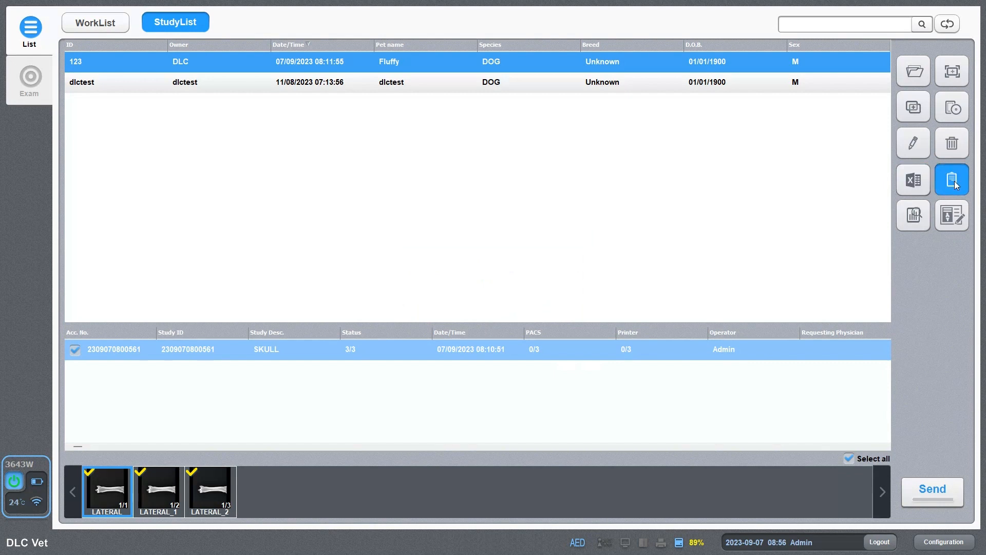
pyautogui.click(919, 220)
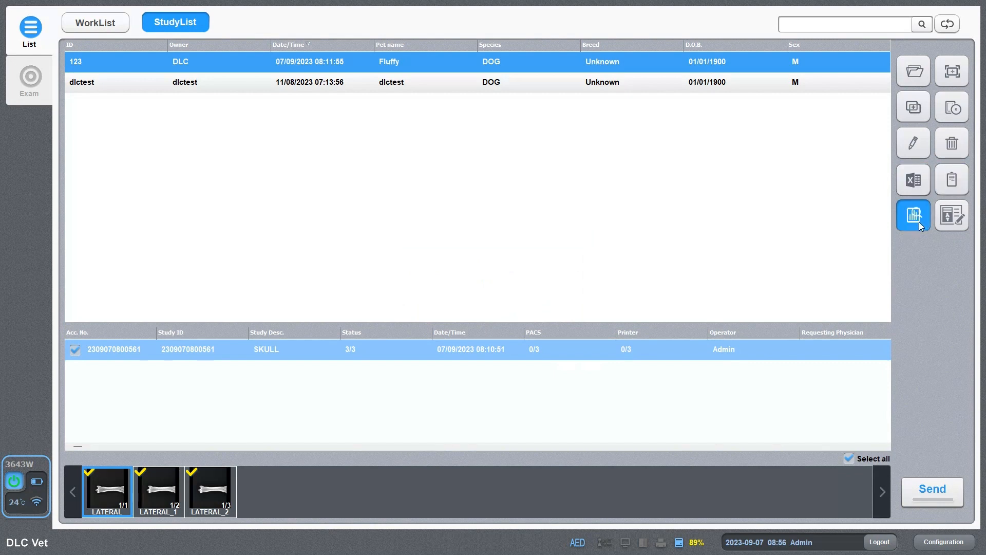
pyautogui.click(950, 223)
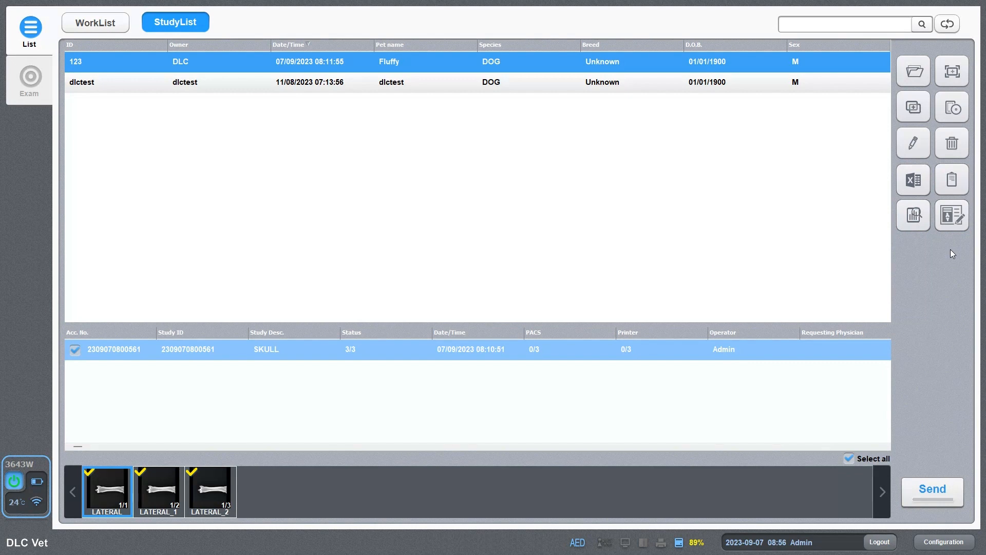
# Relabel the third image as TAIL via the spine region and regenerate its DICOM files.
pyautogui.click(952, 215)
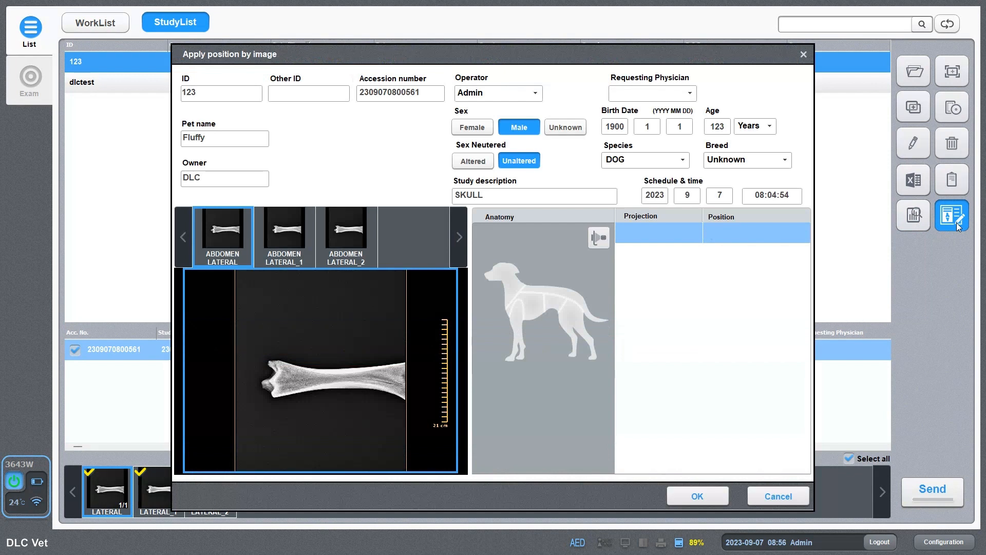
pyautogui.click(360, 230)
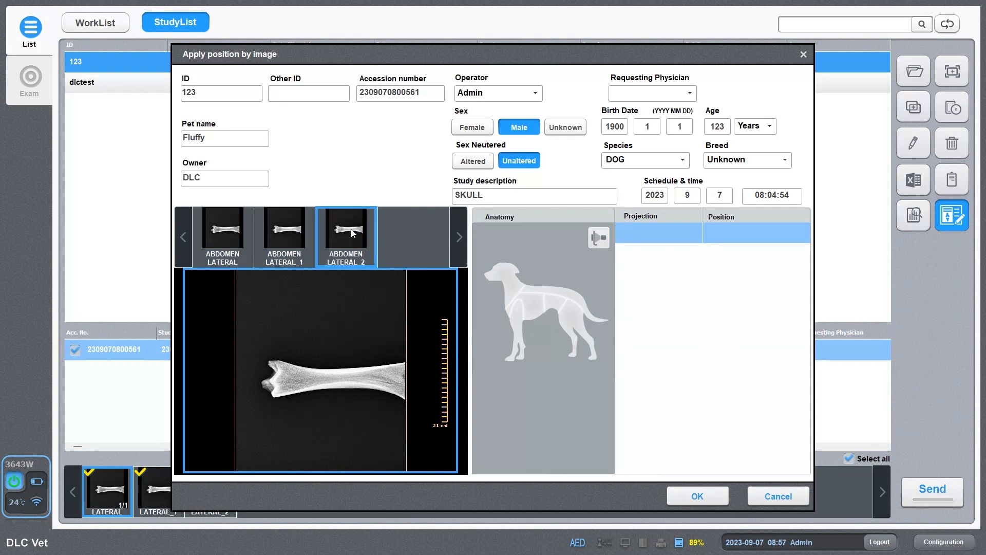
pyautogui.click(578, 296)
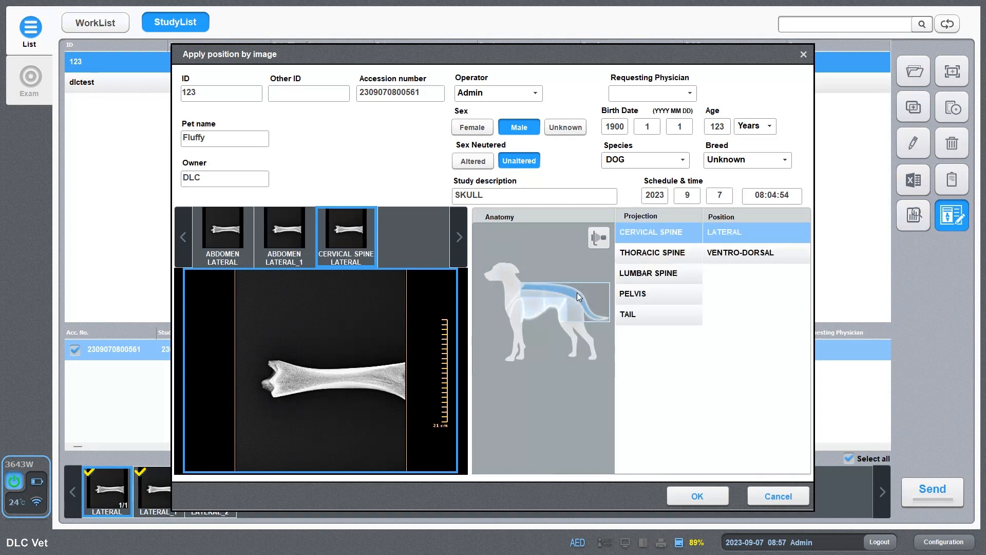
pyautogui.click(641, 314)
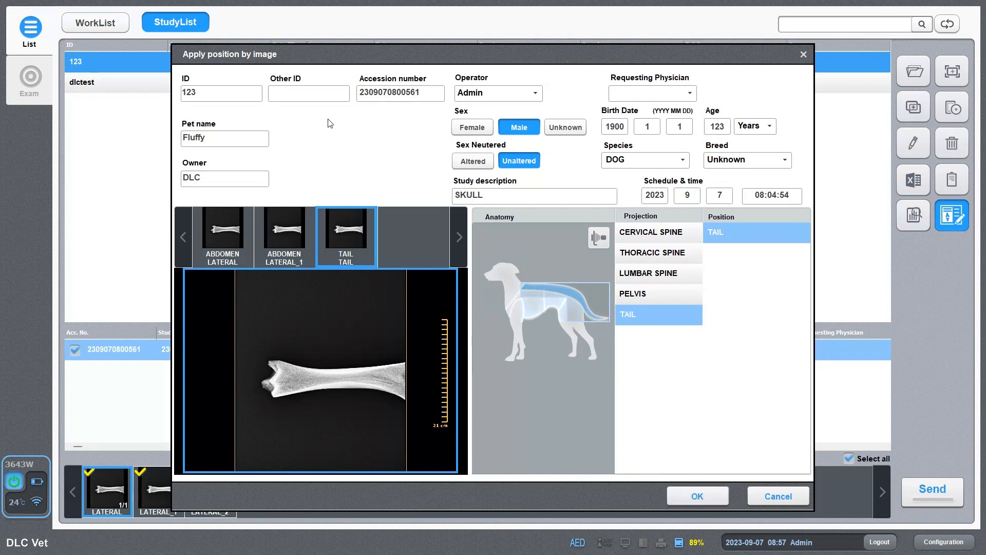
pyautogui.moveTo(249, 97); pyautogui.dragTo(127, 101)
pyautogui.click(219, 136)
pyautogui.click(697, 496)
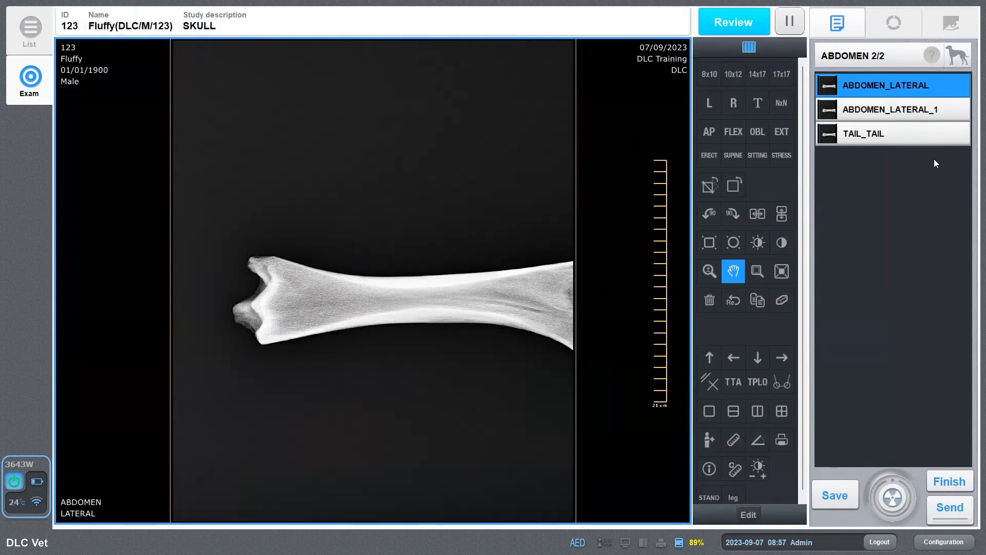
# Check the TAIL_TAIL image, then finish the exam to return to the StudyList.
pyautogui.click(910, 134)
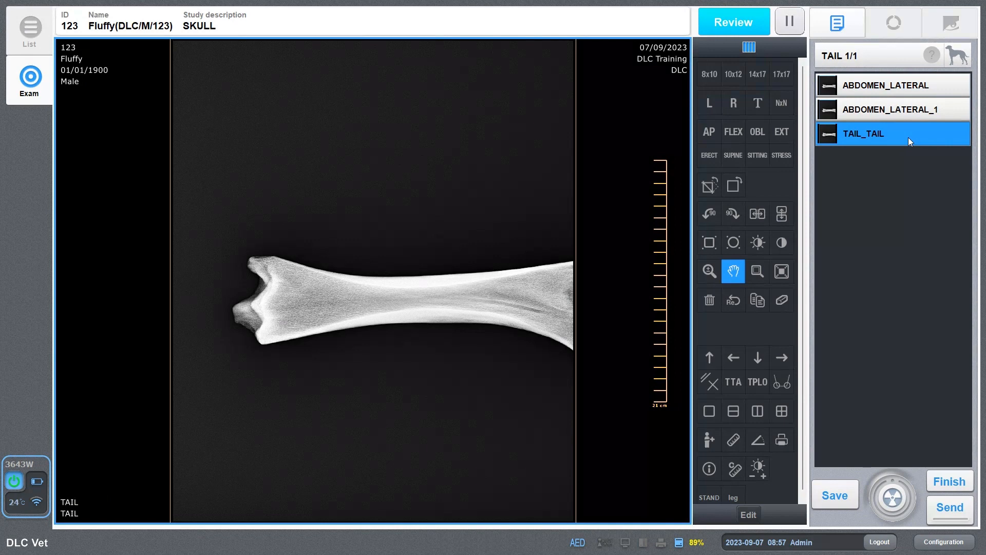
pyautogui.click(948, 480)
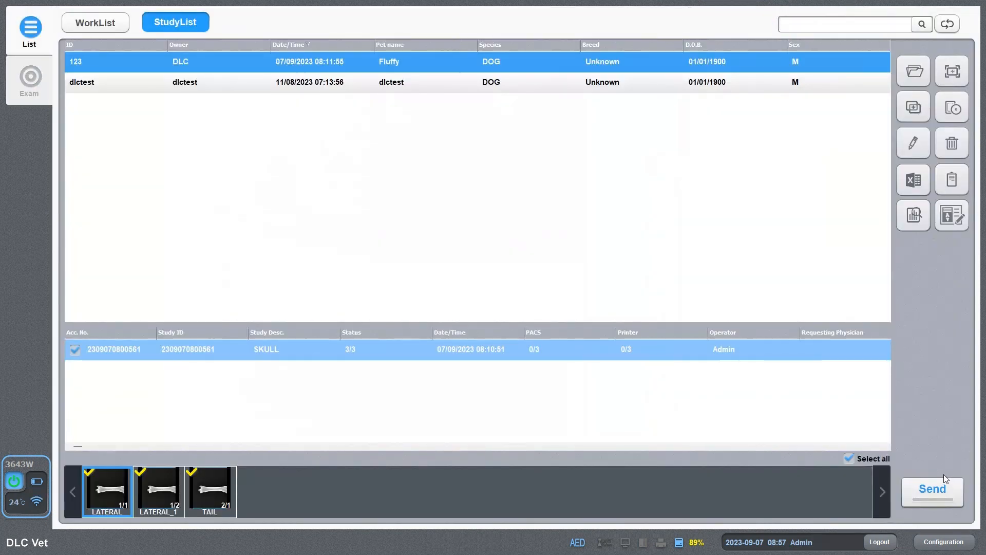
# Open the Configuration window's Image Overlay page showing the four corner overlay fields.
pyautogui.click(947, 543)
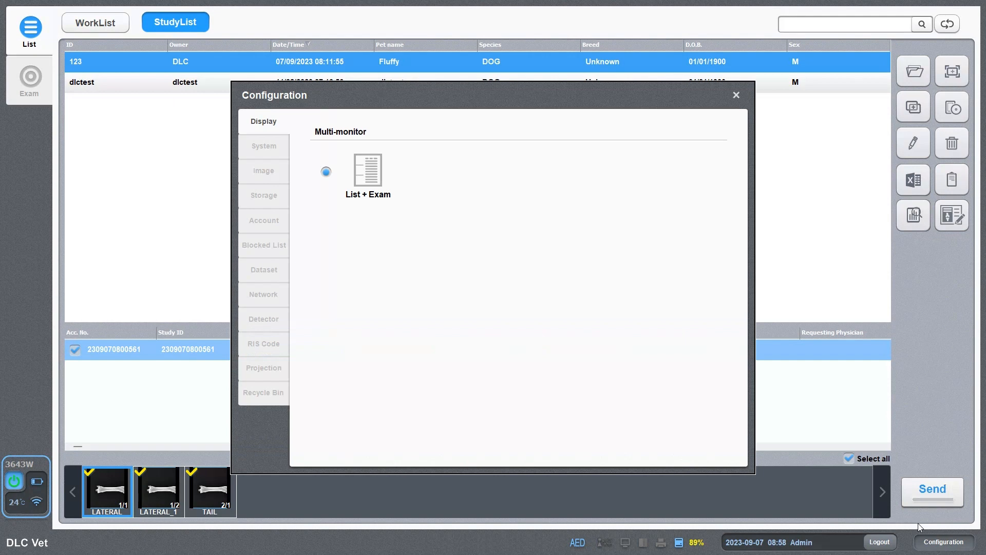
pyautogui.click(260, 172)
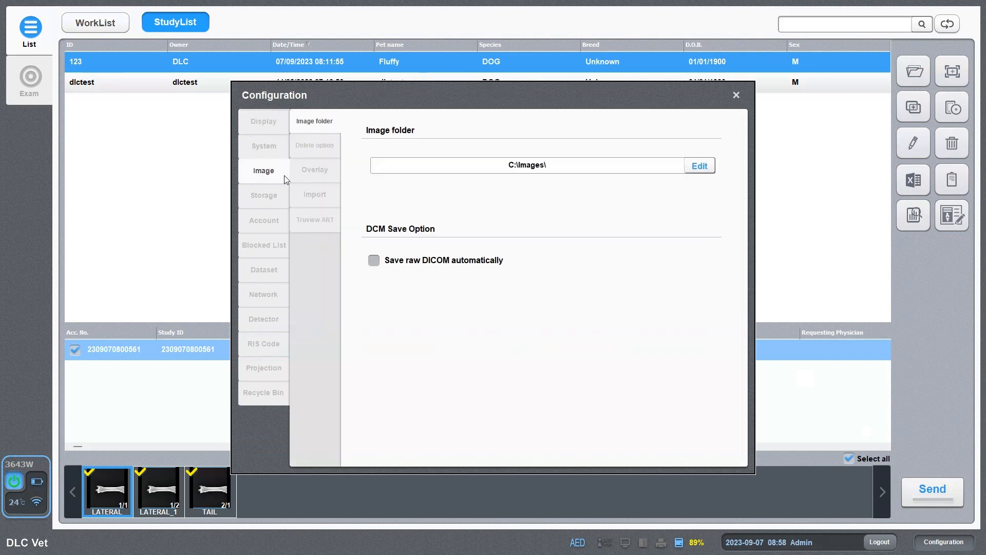
pyautogui.click(314, 176)
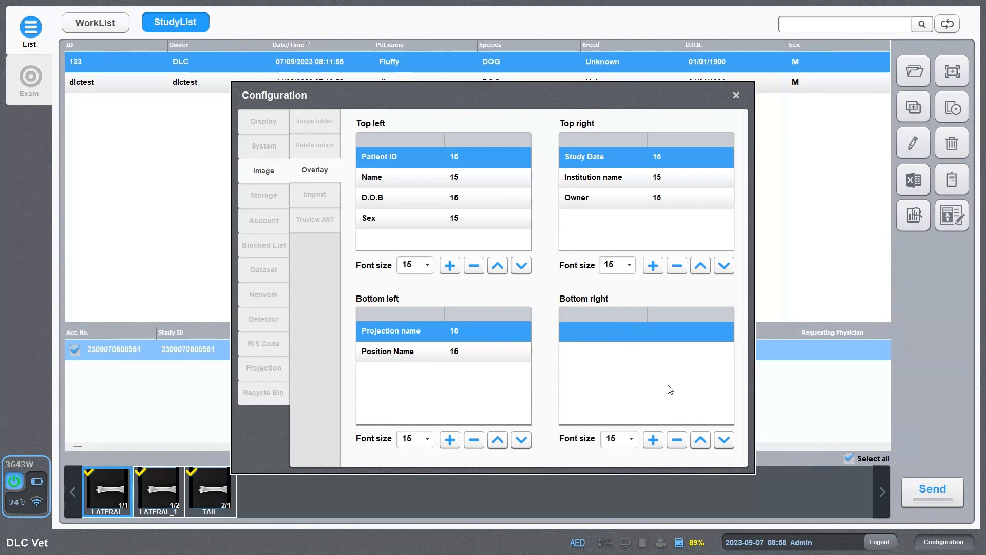
# Add Acquisition Time to the bottom-right image overlay, then view the Recycle Bin's deleted SKULL images.
pyautogui.click(653, 440)
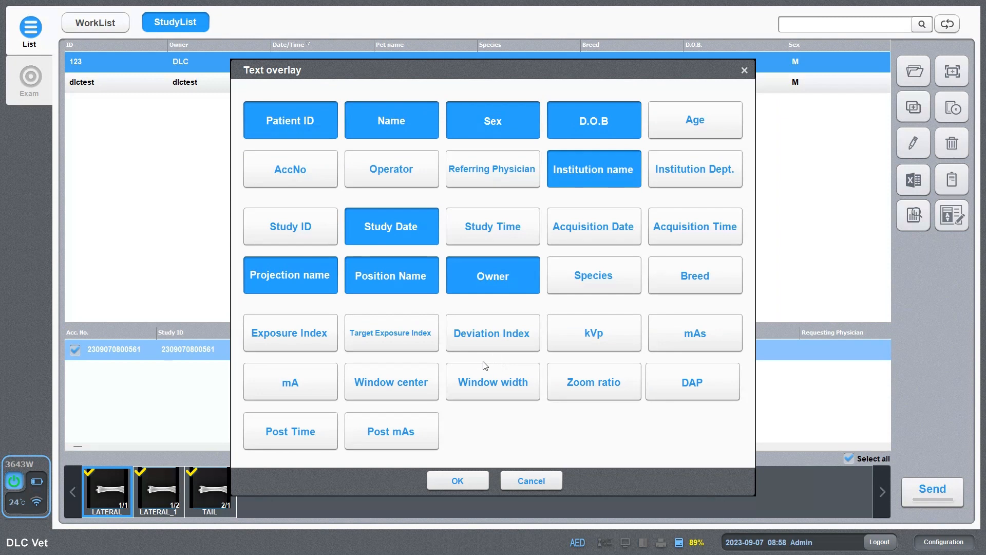
pyautogui.click(682, 236)
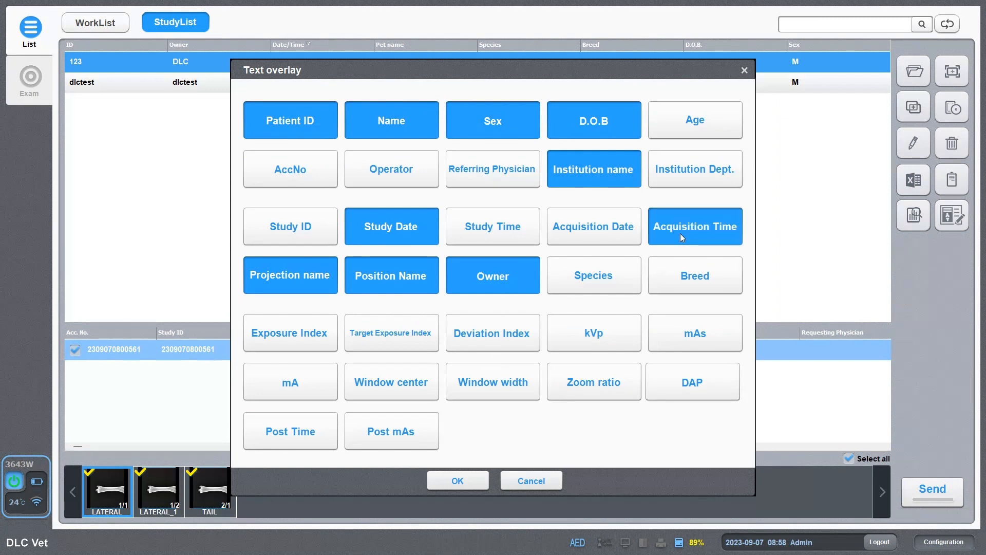
pyautogui.click(461, 480)
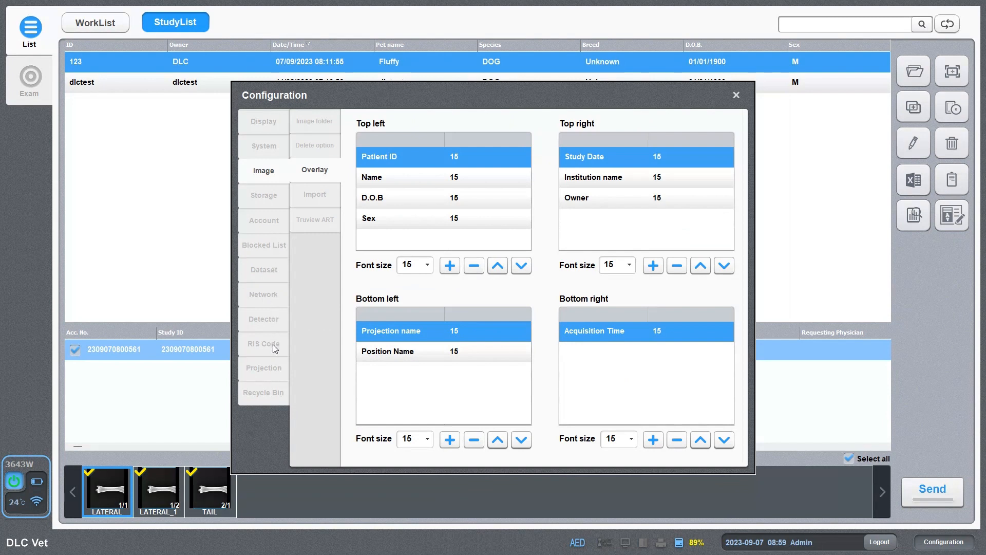
pyautogui.click(271, 393)
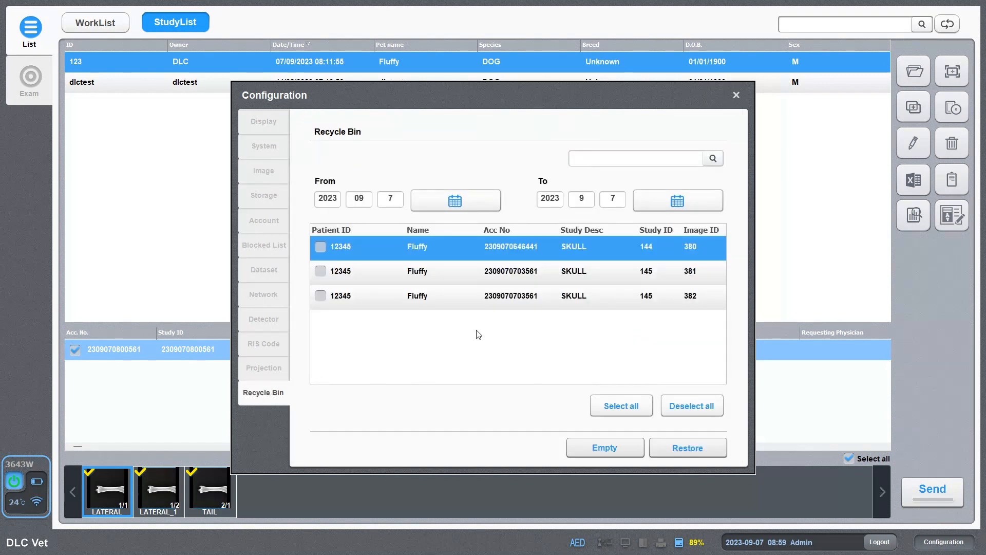
# Tick the deleted SKULL images in the Recycle Bin and close the Configuration window.
pyautogui.click(320, 271)
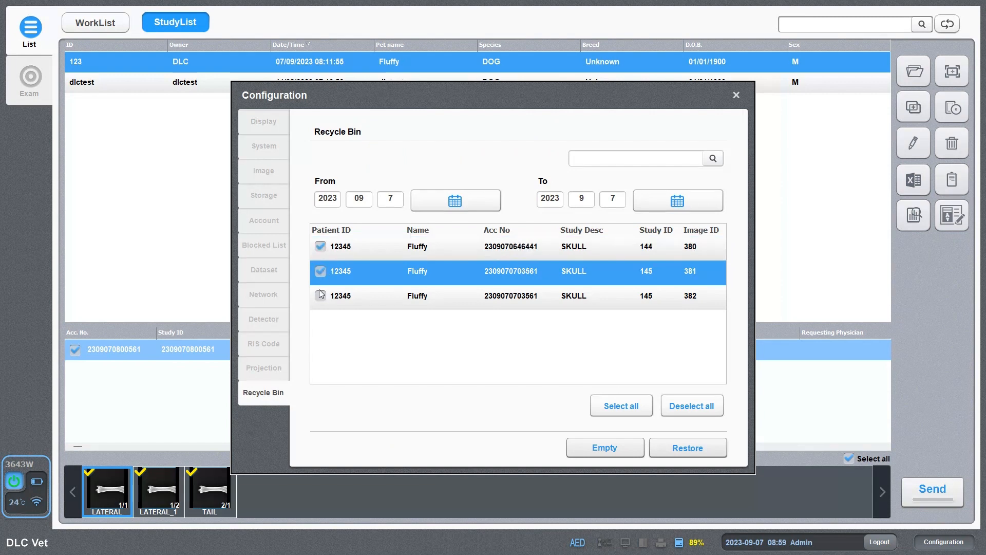
pyautogui.click(320, 296)
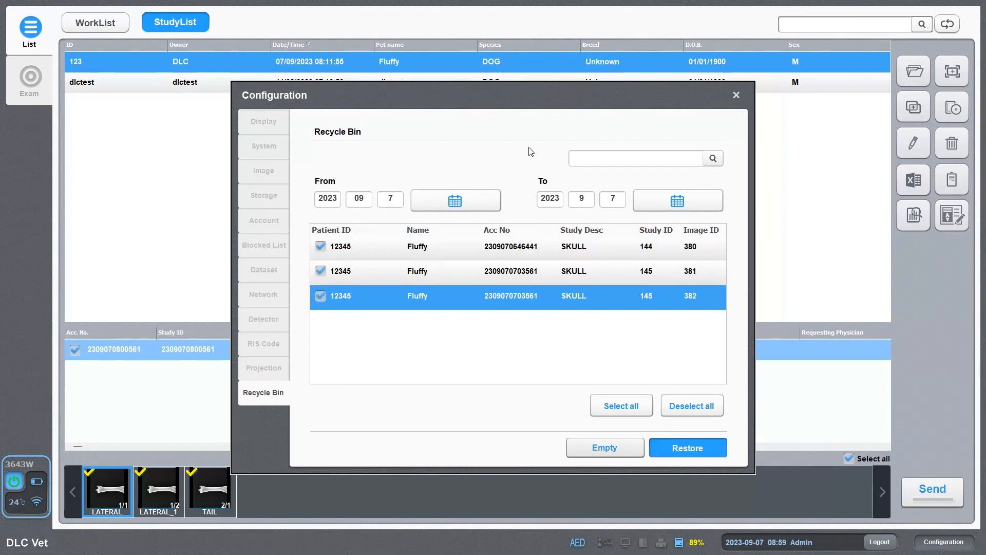
pyautogui.click(738, 96)
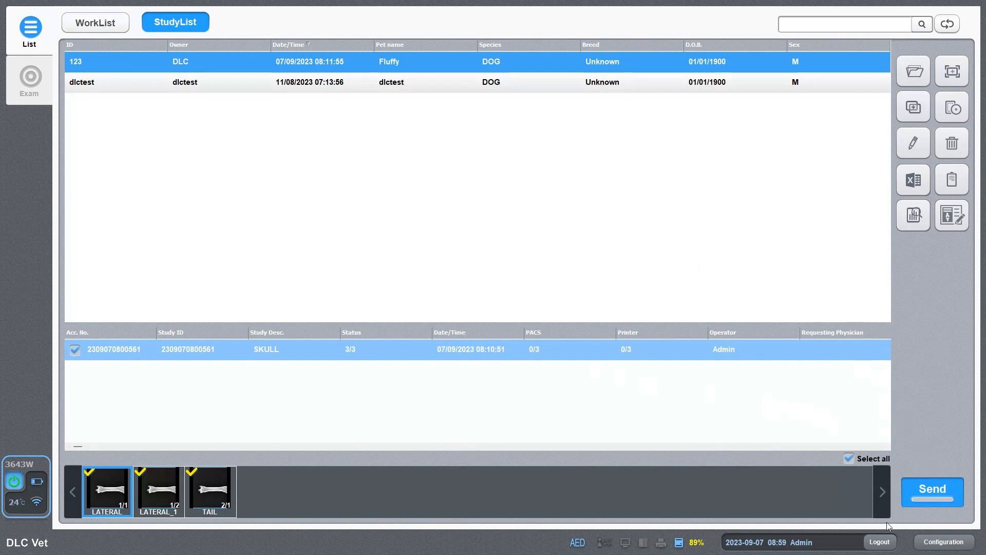
# Log out of DLC Vet and confirm exiting the program.
pyautogui.click(882, 542)
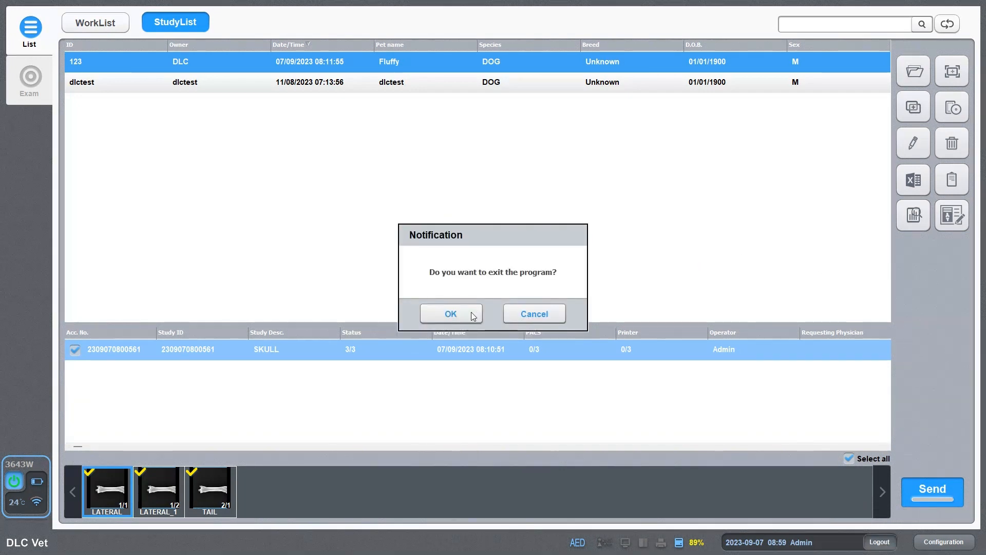
pyautogui.click(469, 313)
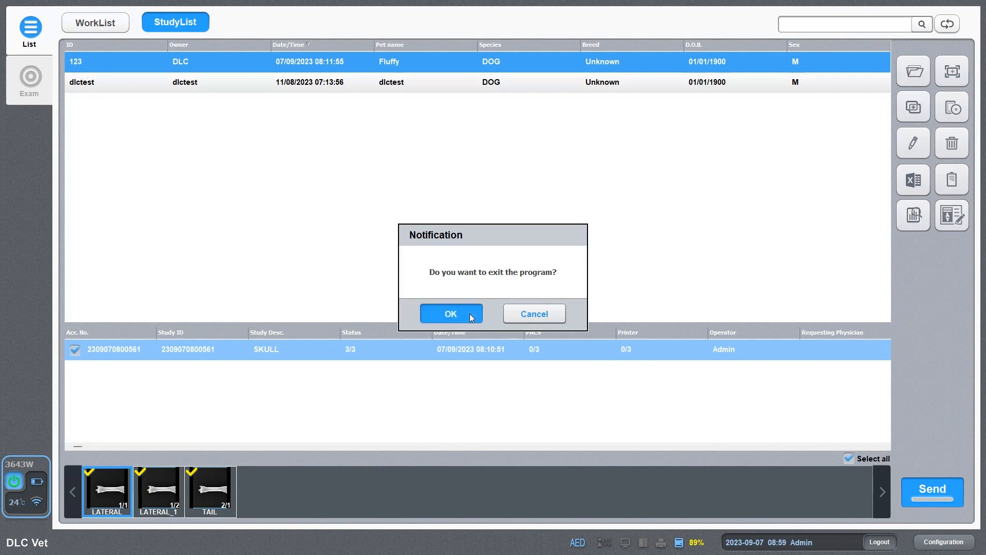